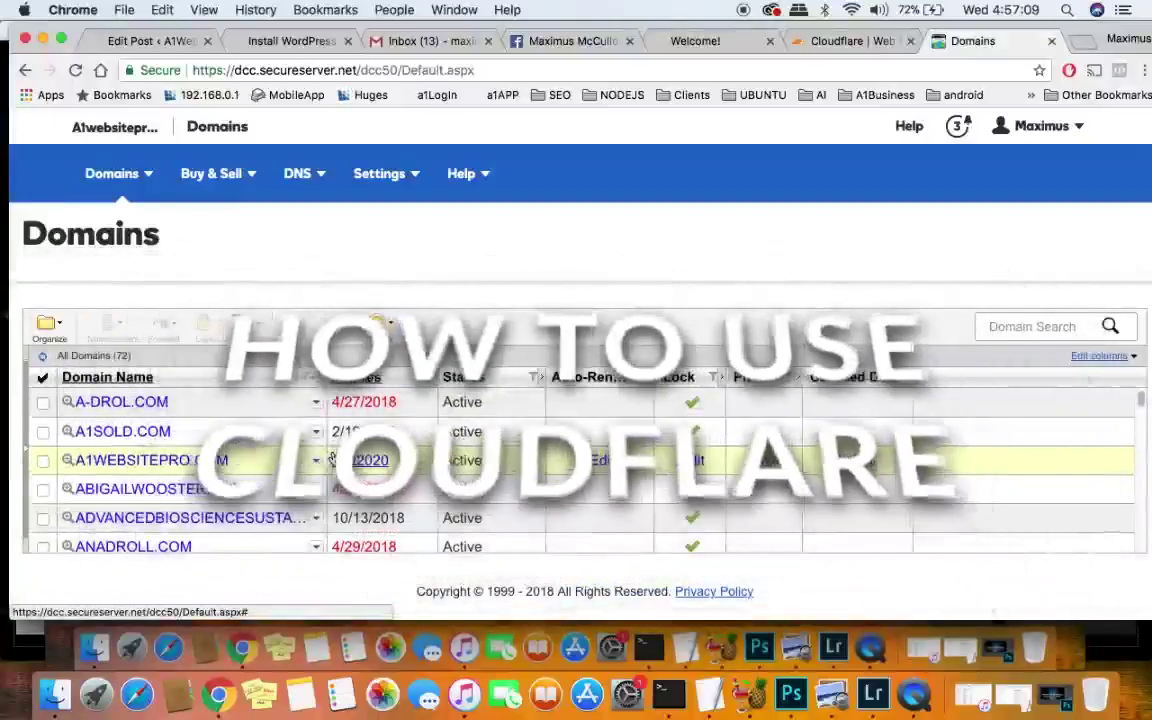
Leave the registrar's domain list and switch to the Cloudflare dashboard overview
{"action": "scroll", "coordinate": [332, 458], "scroll_direction": "down", "scroll_amount": 5}
{"action": "scroll", "coordinate": [336, 460], "scroll_direction": "down", "scroll_amount": 5}
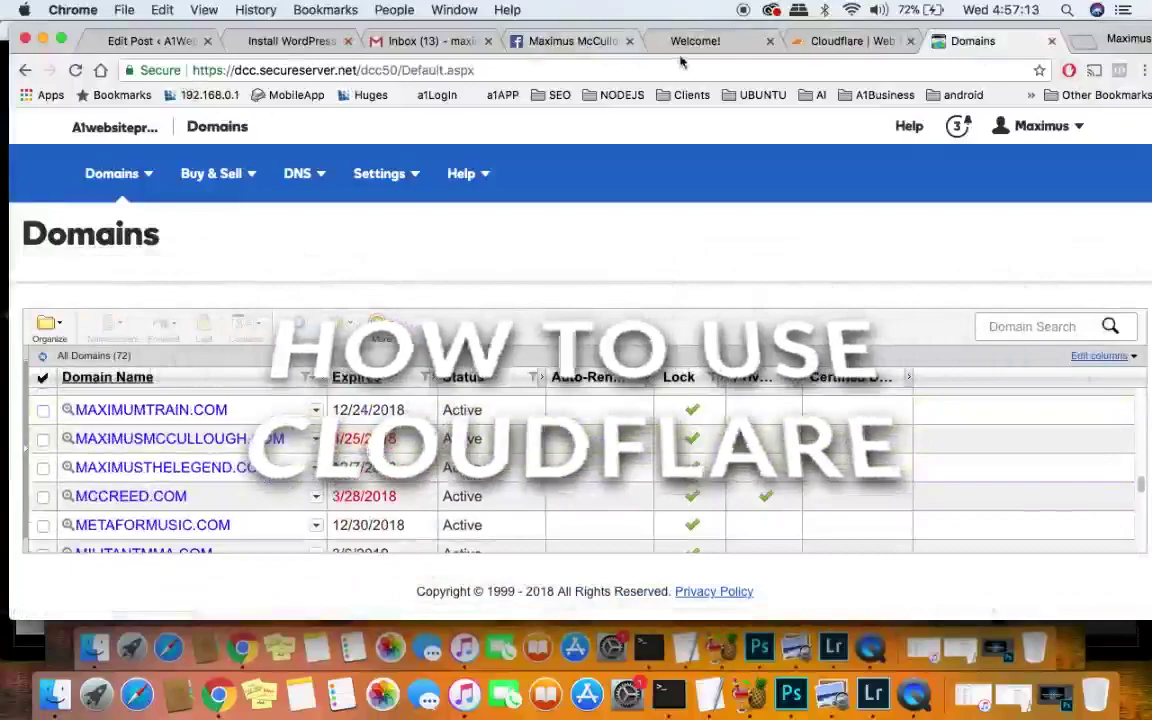
{"action": "left_click", "coordinate": [816, 42]}
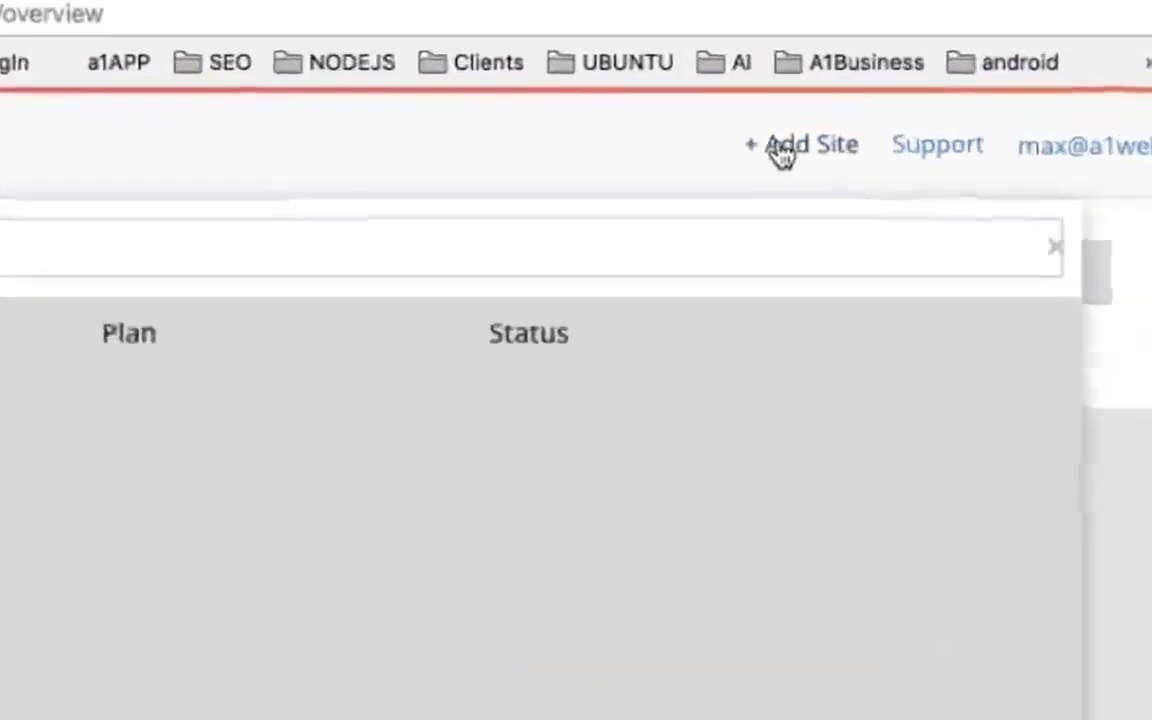
Add the registrar's .com domain name as a new site in Cloudflare
{"action": "left_click", "coordinate": [800, 158]}
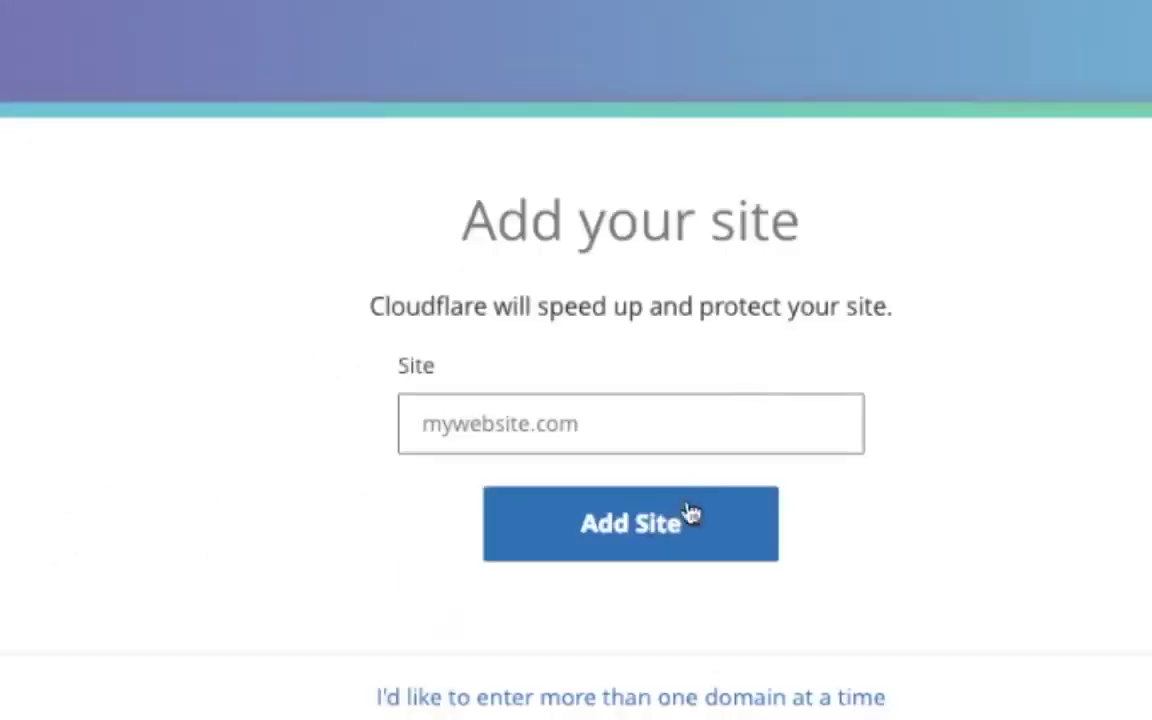
{"action": "left_click", "coordinate": [715, 437]}
{"action": "type", "text": "maximus"}
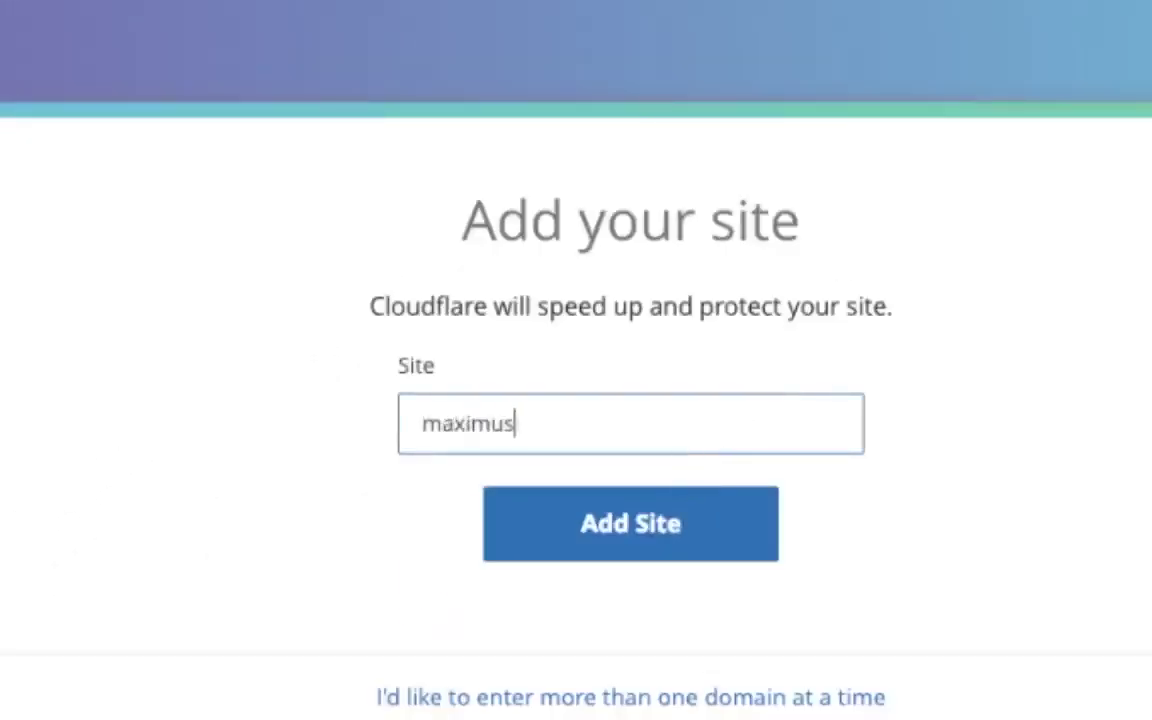
{"action": "type", "text": "mccullou"}
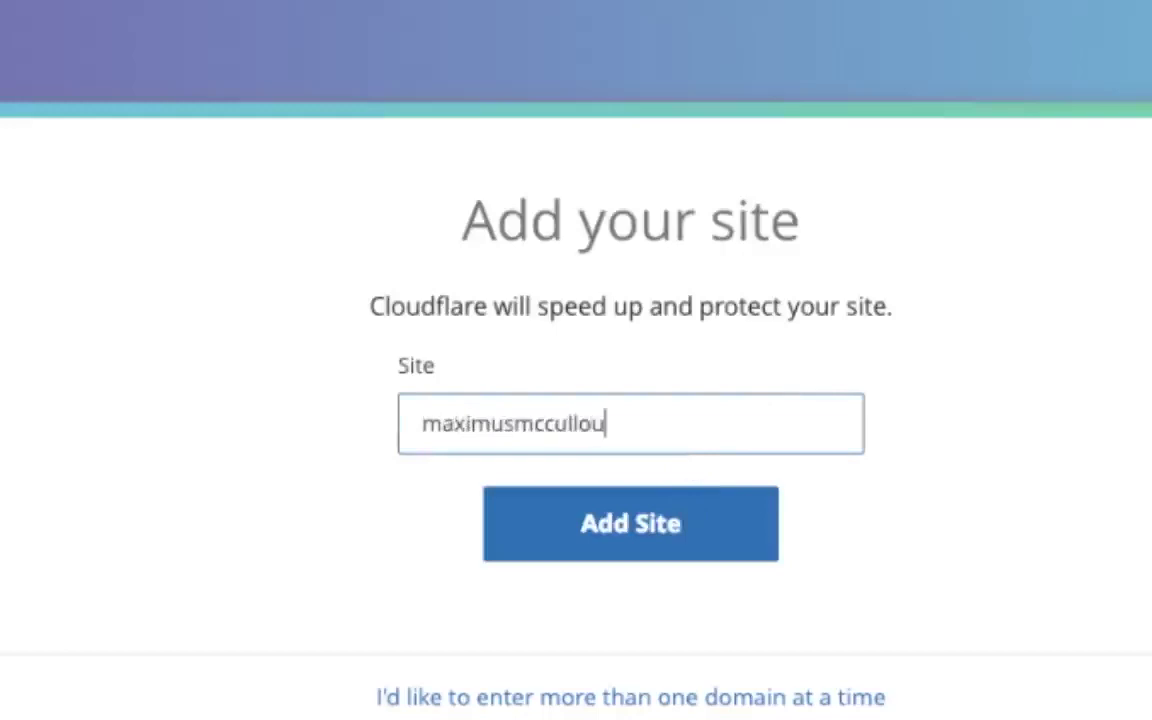
{"action": "type", "text": "gh.com"}
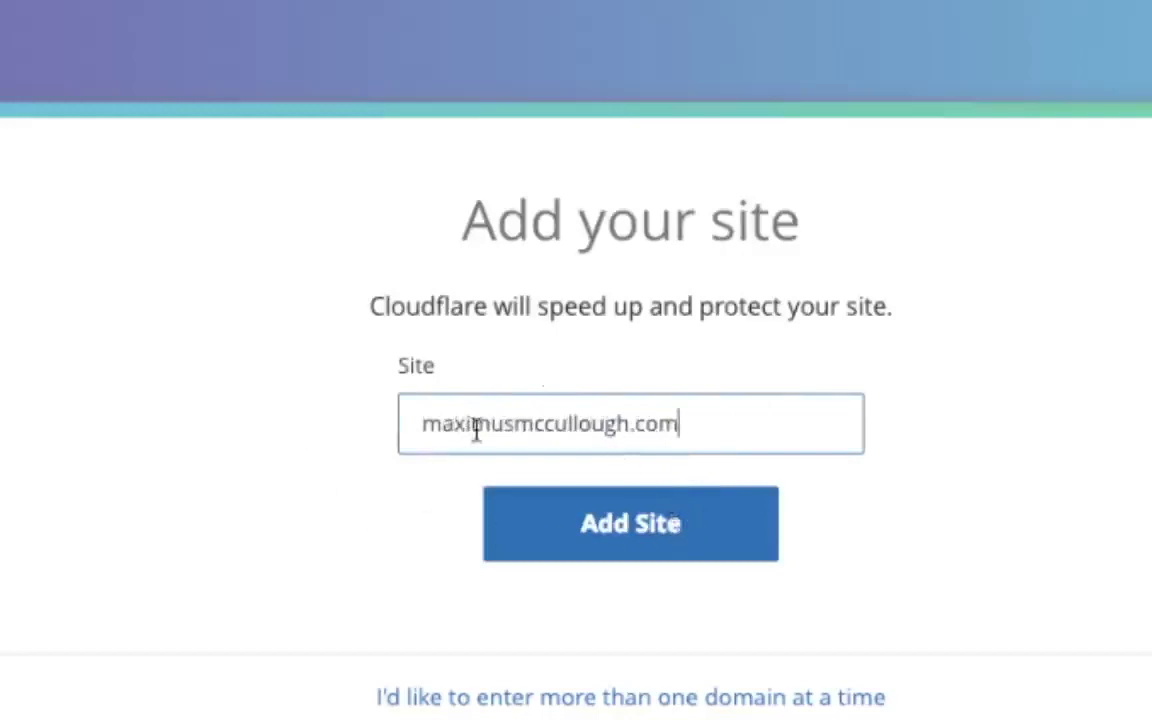
{"action": "left_click", "coordinate": [620, 537]}
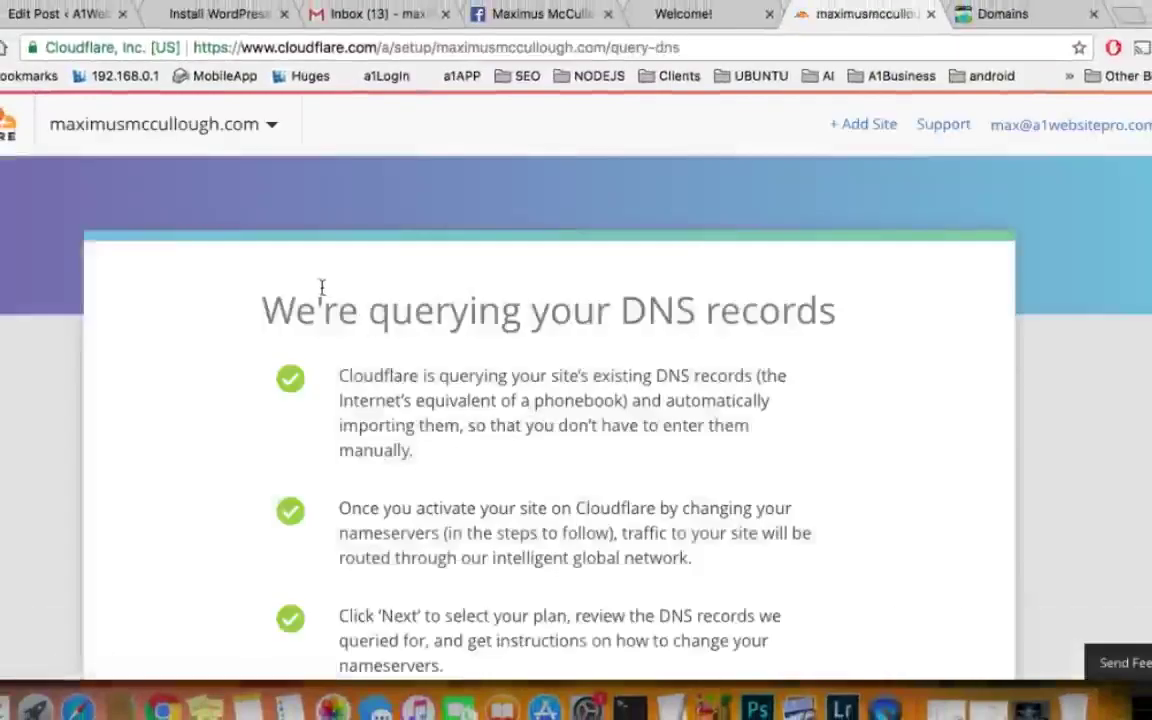
Continue past the DNS query page, then select and confirm the FREE plan
{"action": "left_click_drag", "start_coordinate": [262, 305], "coordinate": [855, 314]}
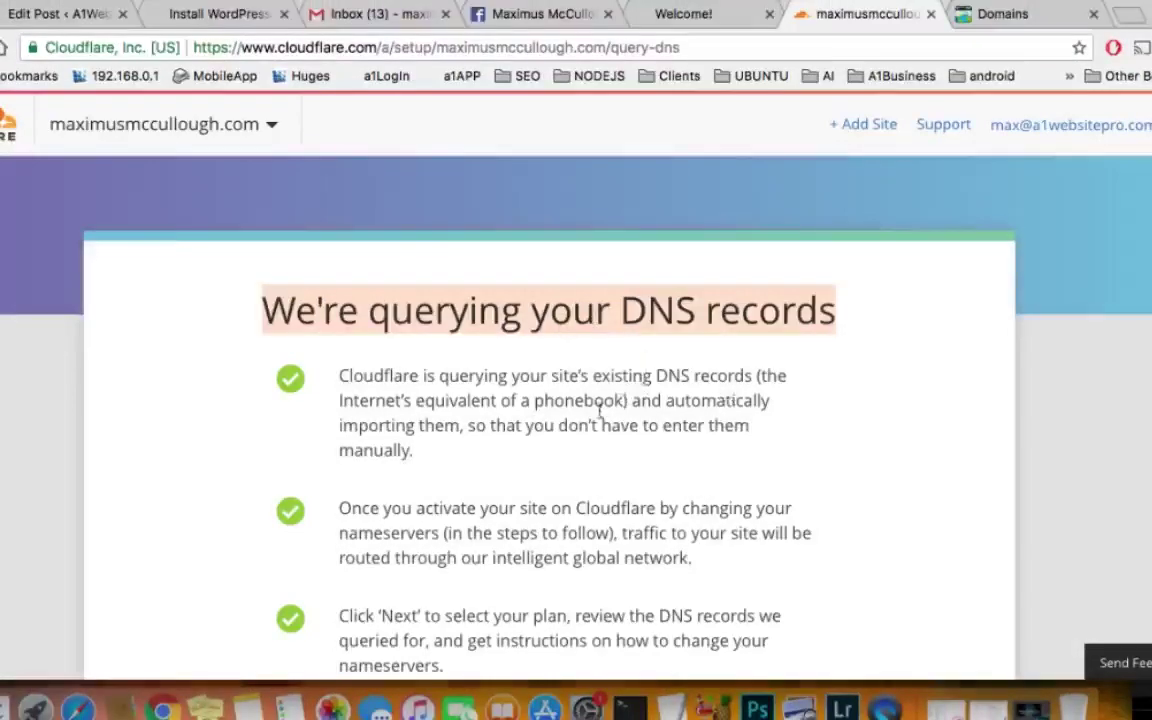
{"action": "scroll", "coordinate": [590, 418], "scroll_direction": "down", "scroll_amount": 10}
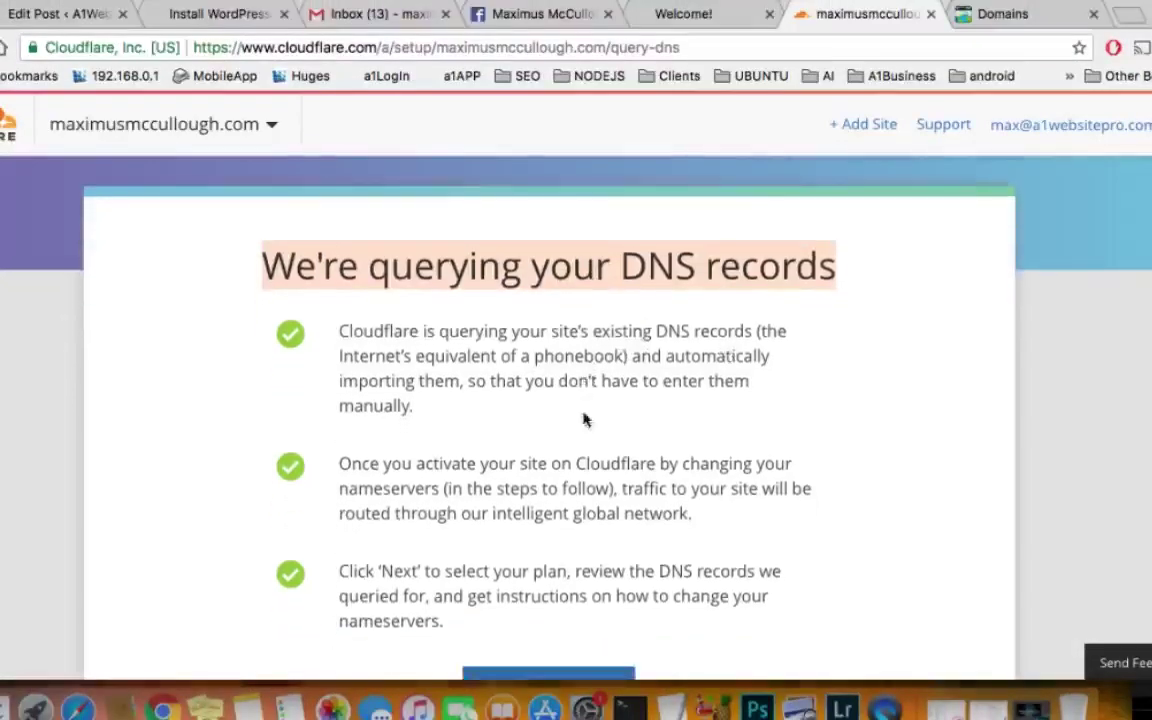
{"action": "scroll", "coordinate": [585, 420], "scroll_direction": "up", "scroll_amount": 2}
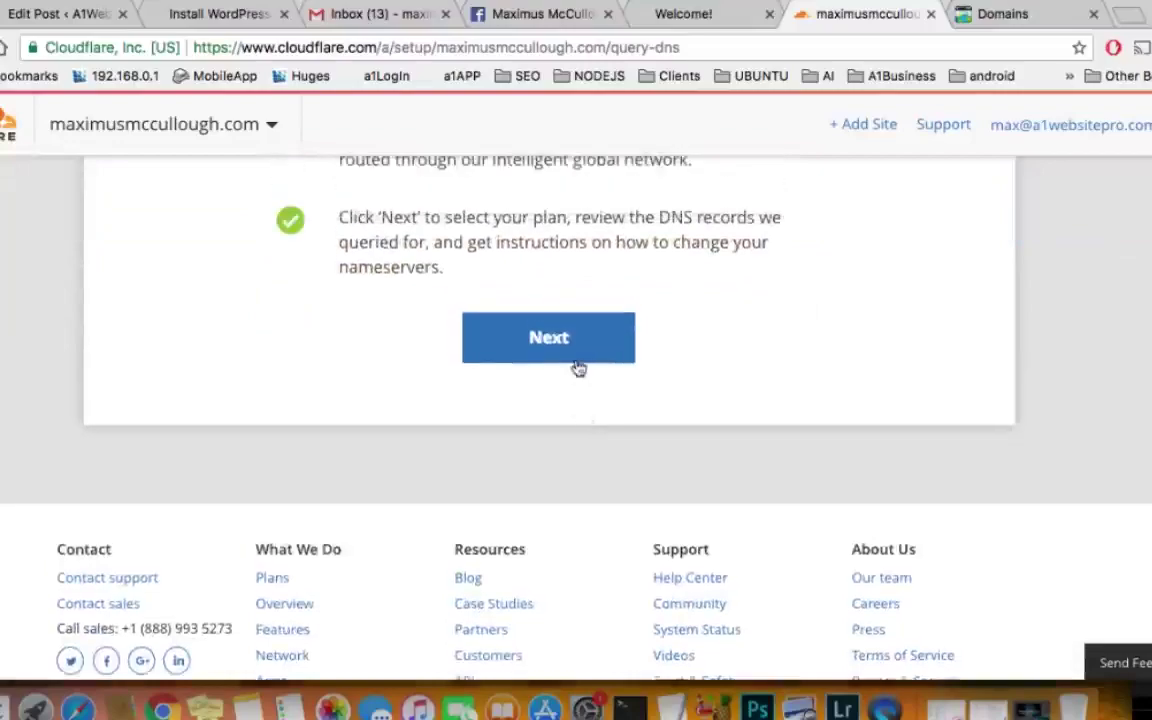
{"action": "left_click", "coordinate": [557, 355]}
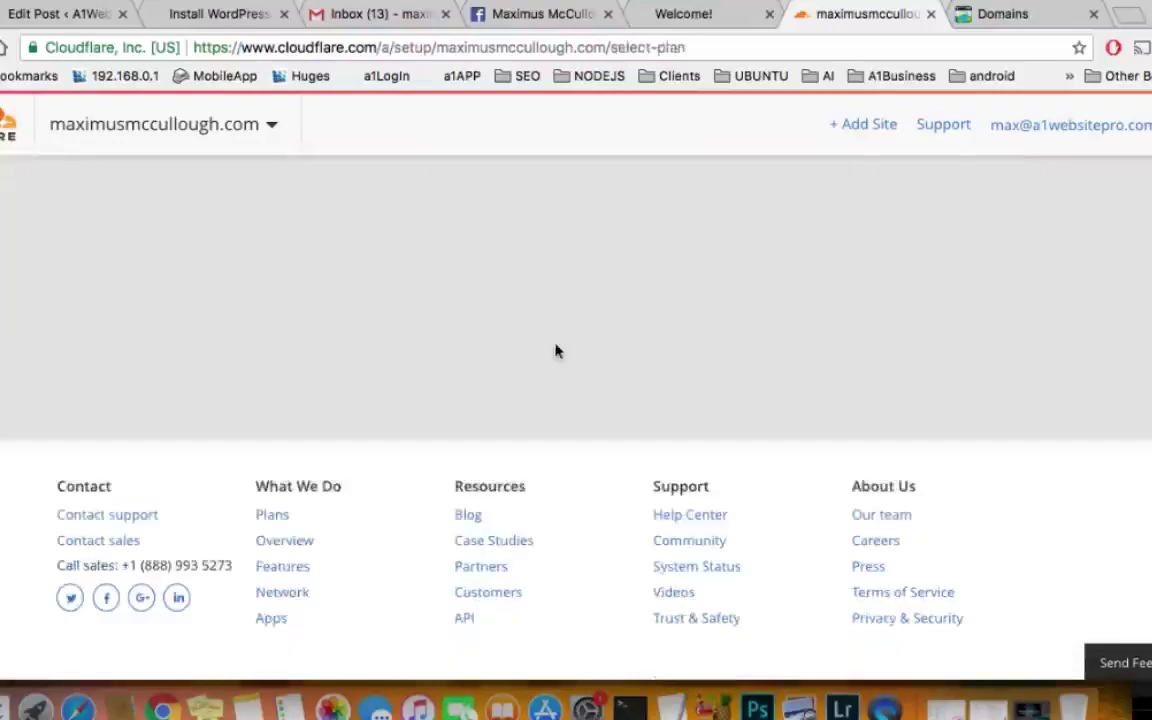
{"action": "scroll", "coordinate": [672, 411], "scroll_direction": "down", "scroll_amount": 1}
{"action": "scroll", "coordinate": [672, 411], "scroll_direction": "up", "scroll_amount": 5}
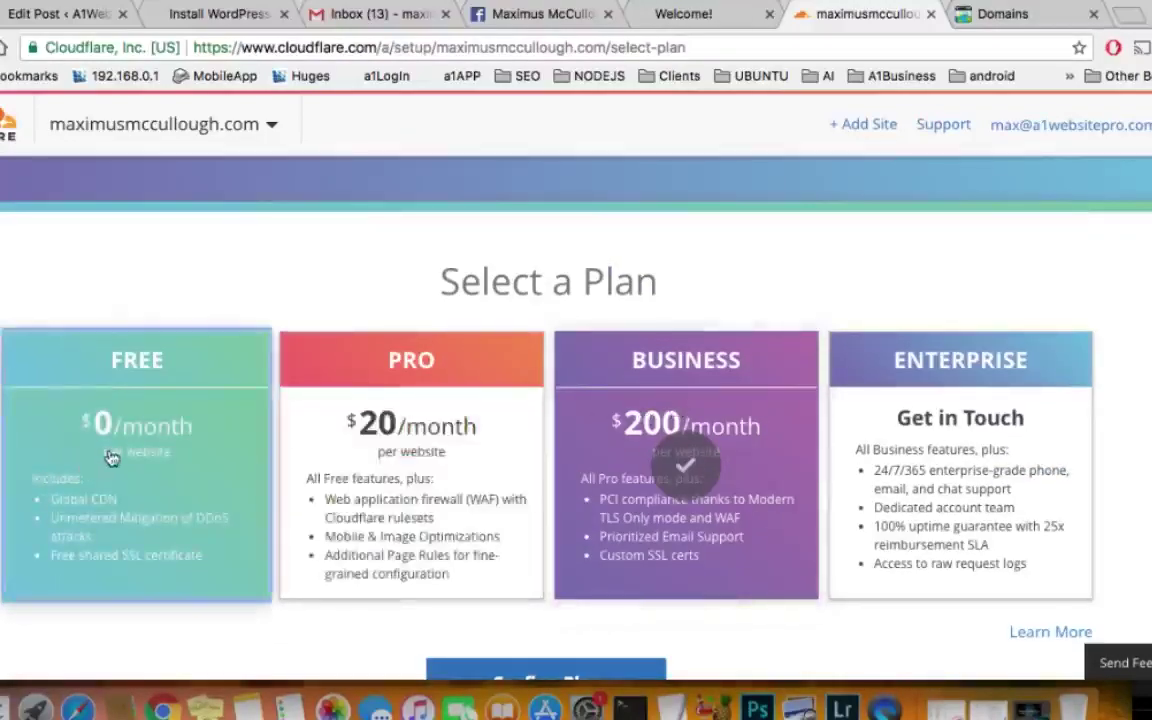
{"action": "left_click", "coordinate": [112, 459]}
{"action": "scroll", "coordinate": [112, 459], "scroll_direction": "down", "scroll_amount": 3}
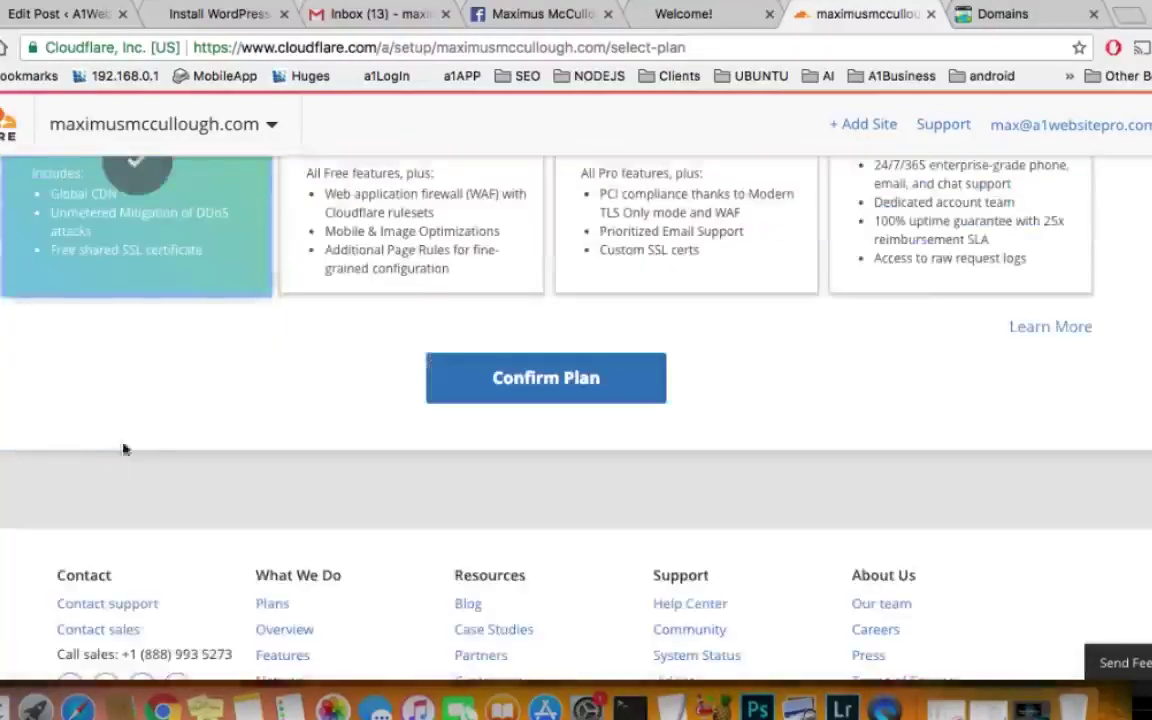
{"action": "left_click", "coordinate": [548, 378]}
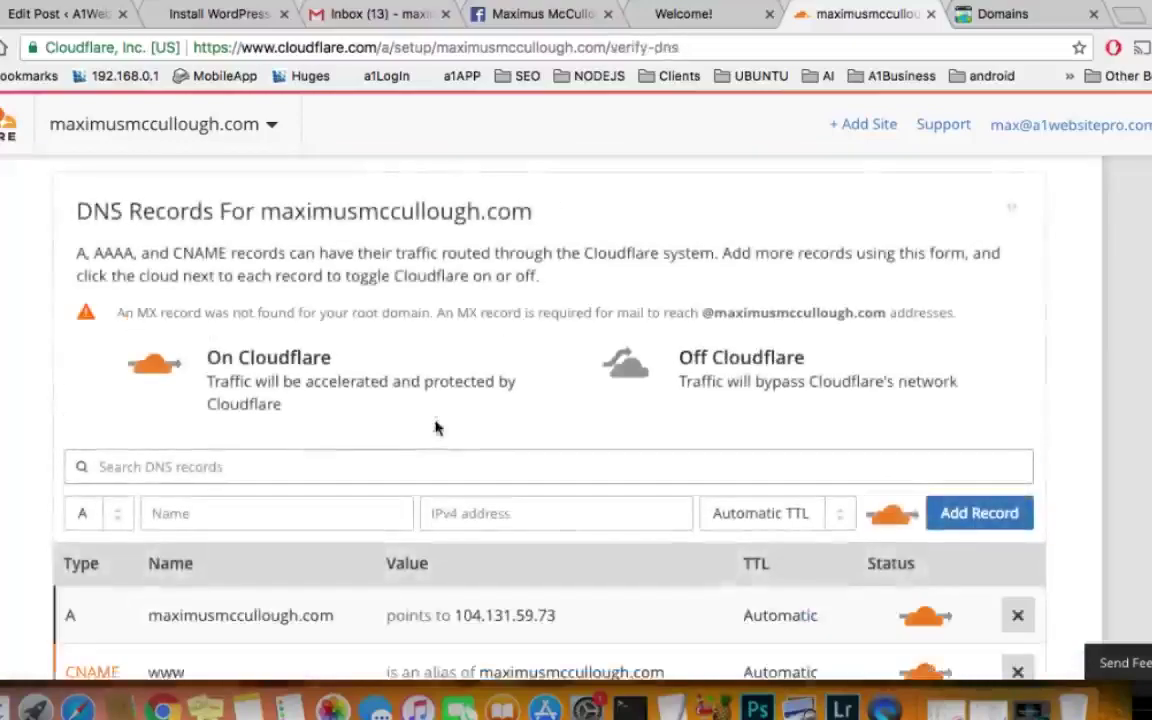
{"action": "scroll", "coordinate": [435, 425], "scroll_direction": "down", "scroll_amount": 2}
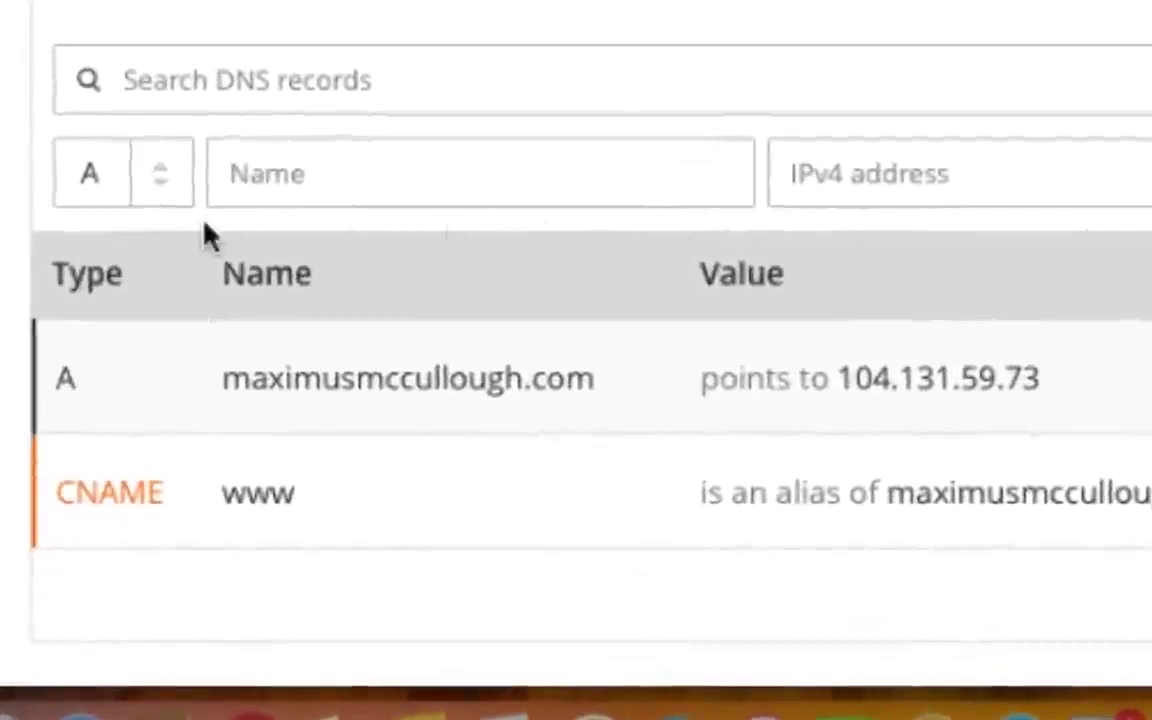
{"action": "left_click", "coordinate": [211, 522]}
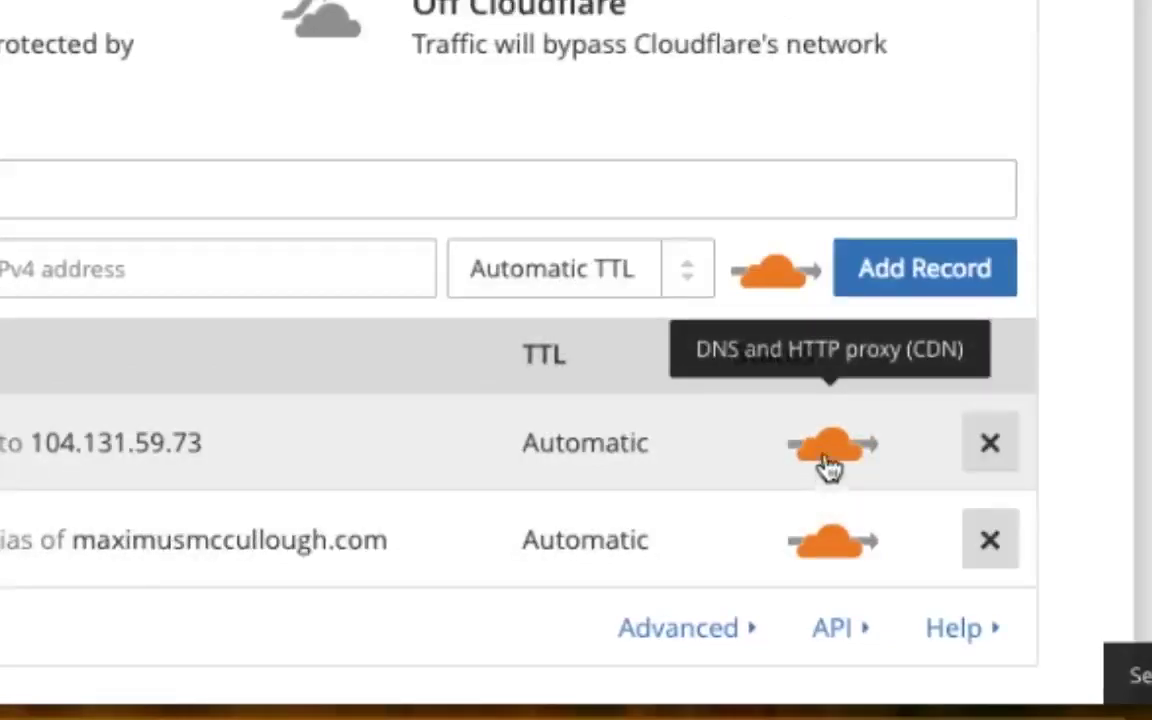
{"action": "left_click", "coordinate": [830, 450]}
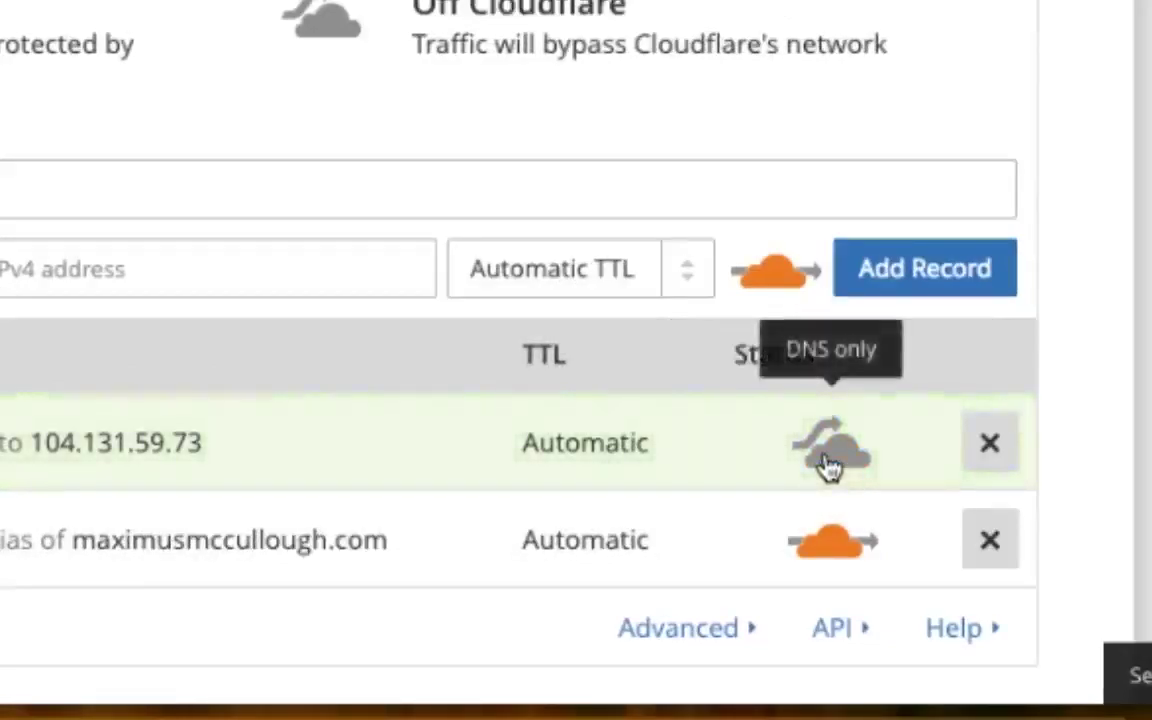
{"action": "left_click", "coordinate": [826, 463]}
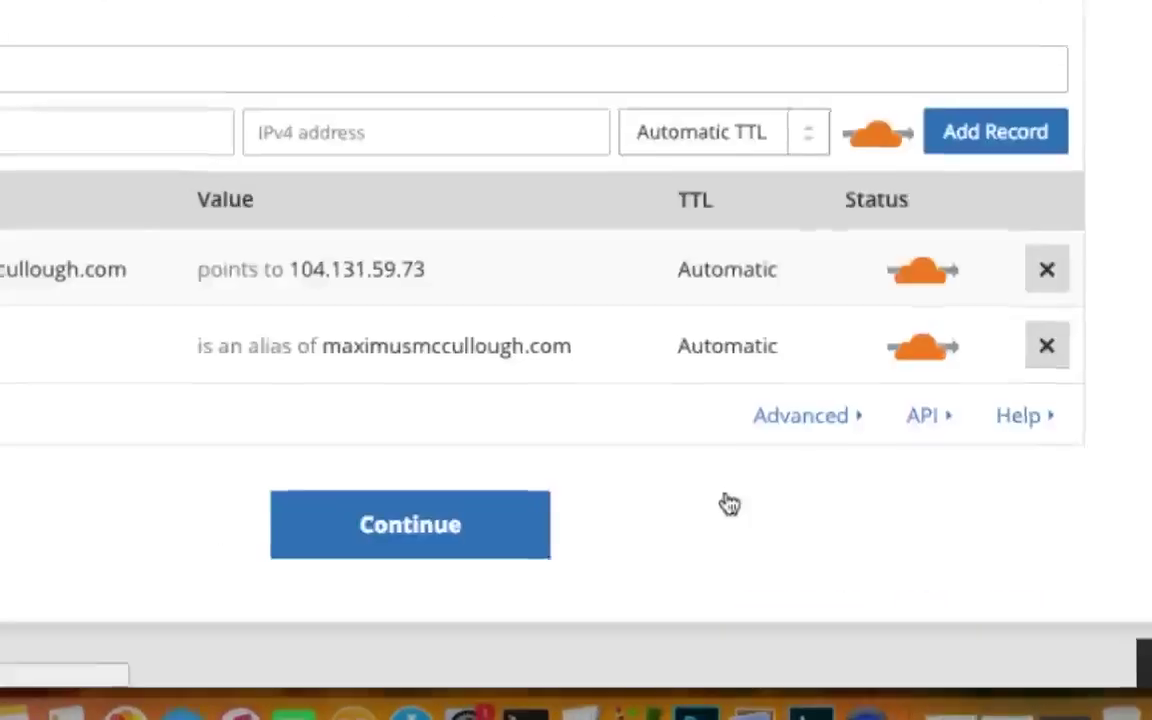
{"action": "scroll", "coordinate": [730, 460], "scroll_direction": "down", "scroll_amount": 3}
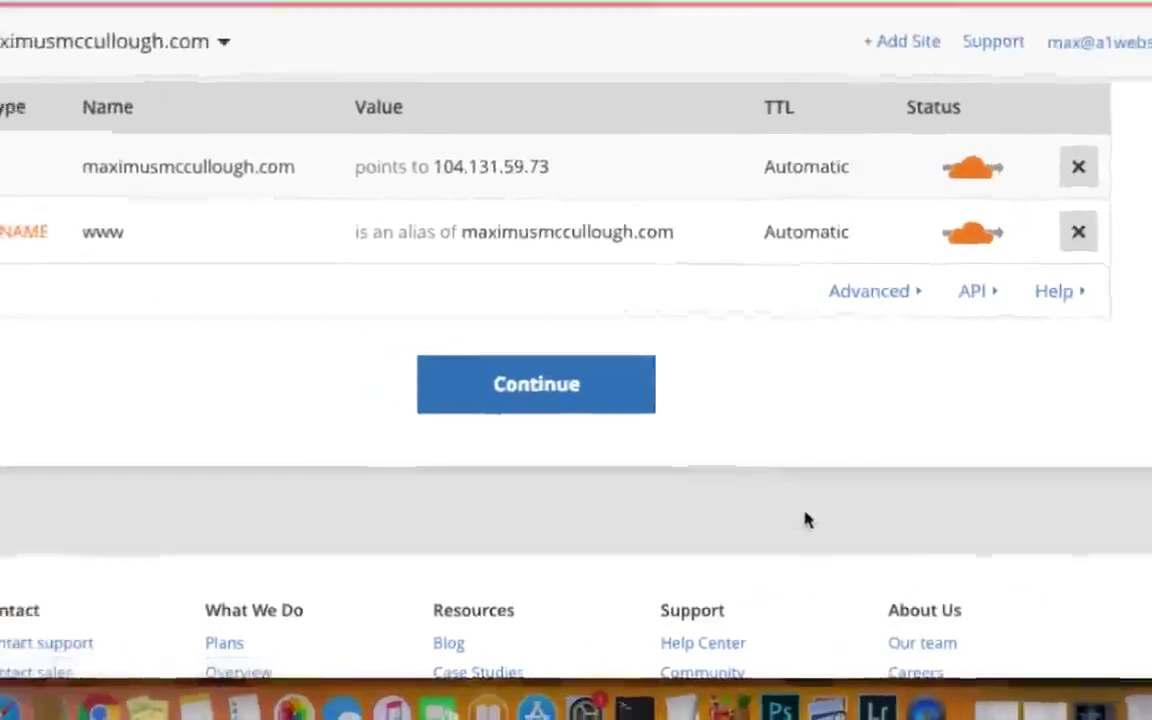
Continue to the nameserver instructions and copy Cloudflare's clay.ns.cloudflare.com nameserver
{"action": "left_click", "coordinate": [609, 419]}
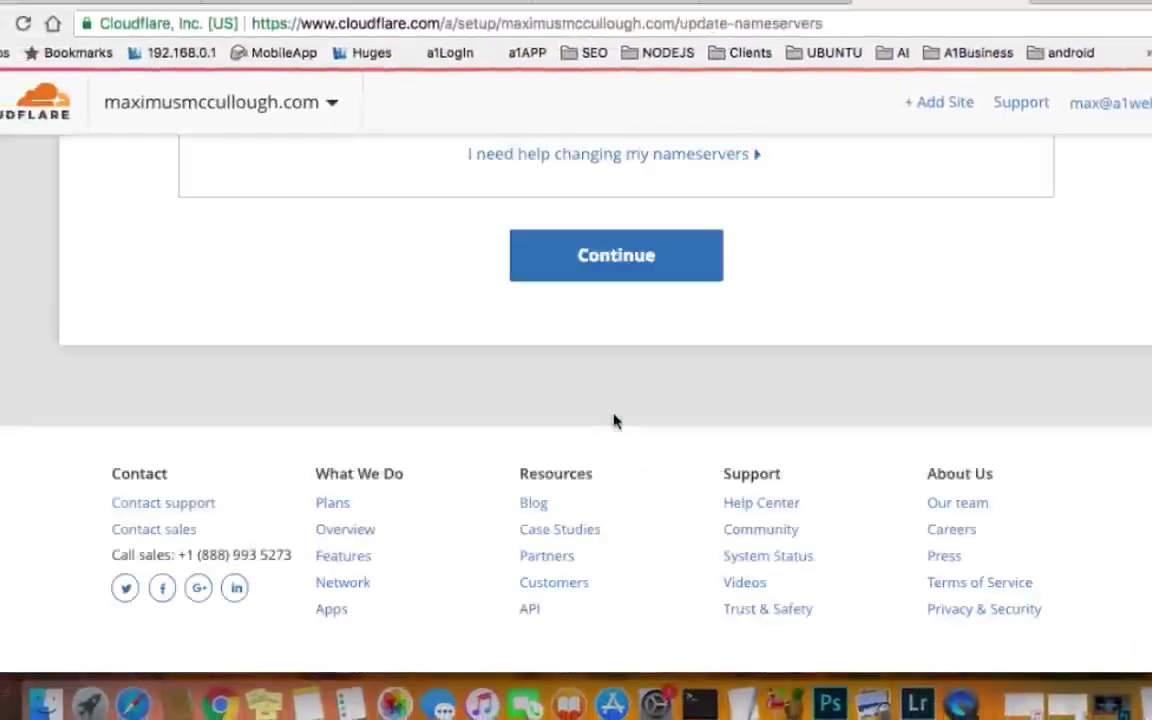
{"action": "scroll", "coordinate": [614, 421], "scroll_direction": "up", "scroll_amount": 5}
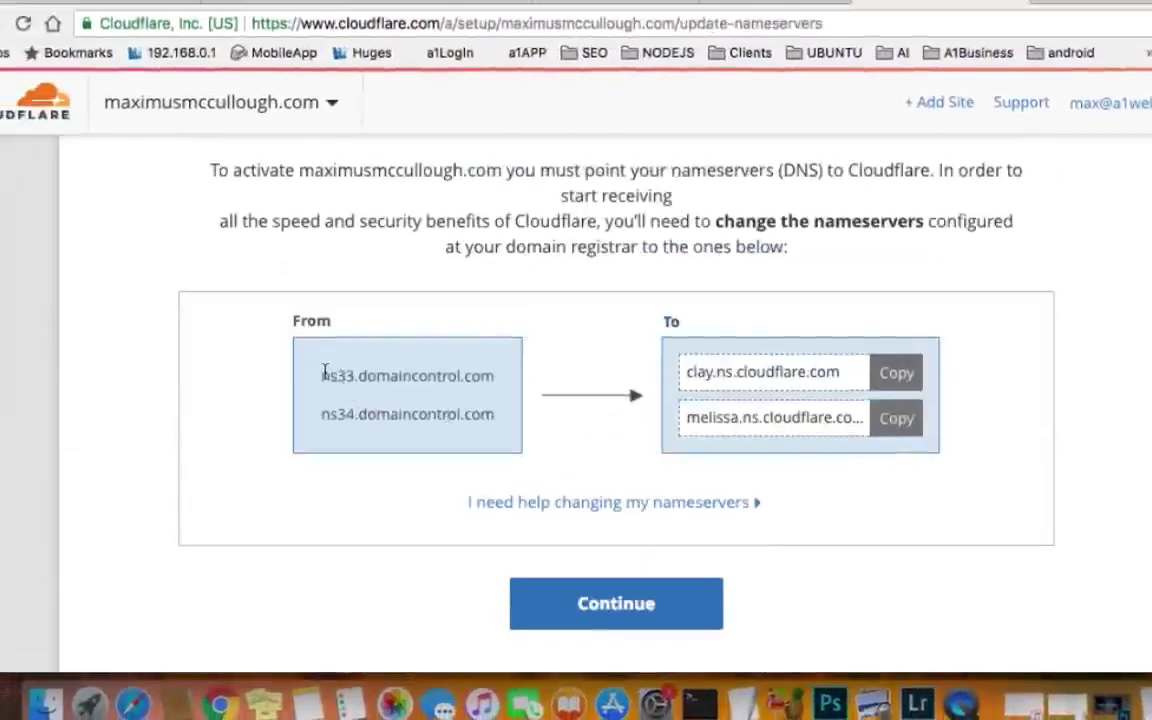
{"action": "left_click_drag", "start_coordinate": [322, 375], "coordinate": [490, 370]}
{"action": "key", "text": "ctrl+c"}
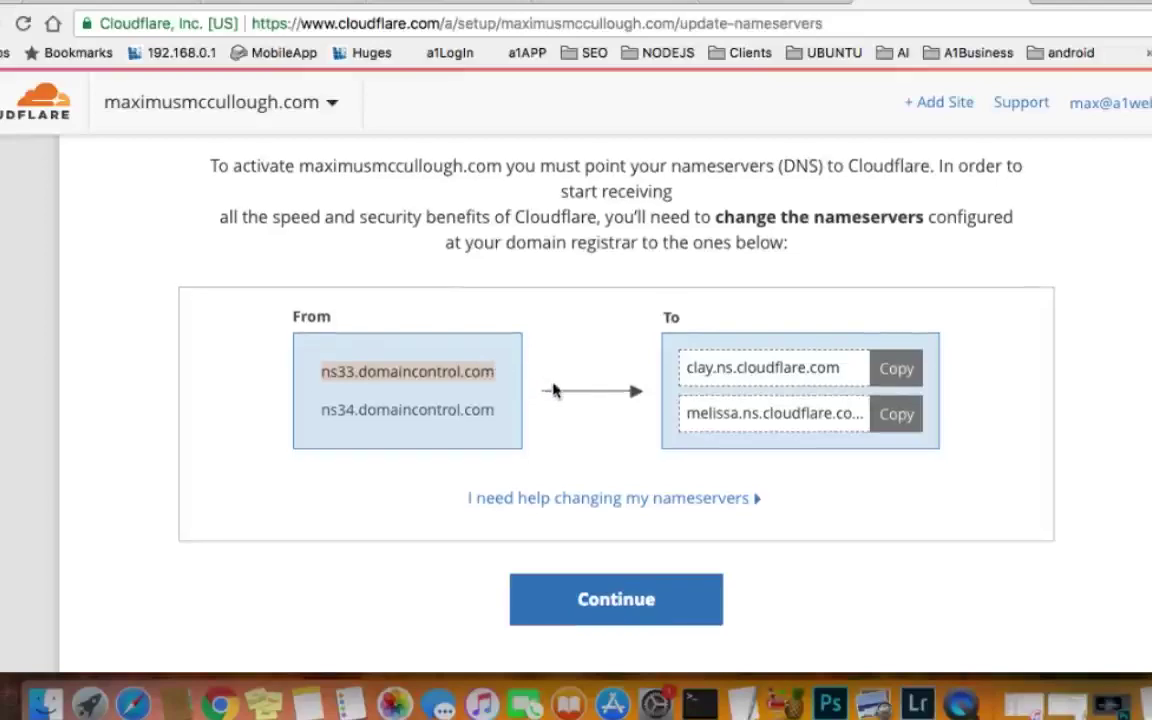
{"action": "scroll", "coordinate": [558, 395], "scroll_direction": "up", "scroll_amount": 1}
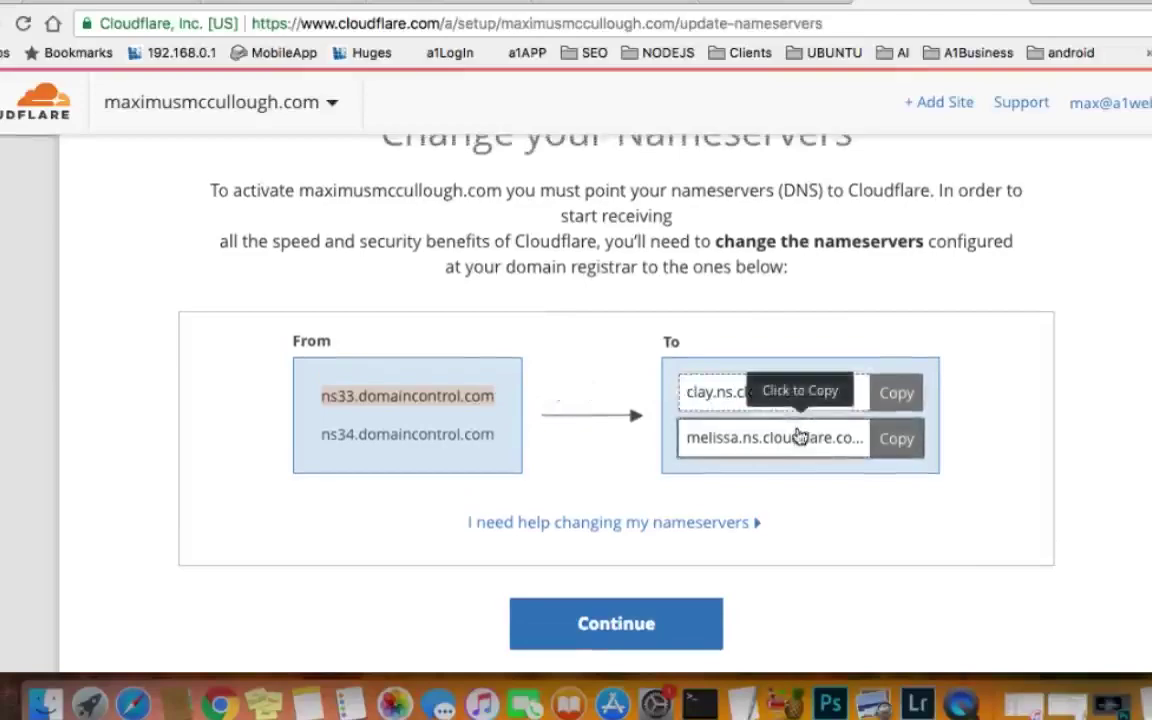
{"action": "left_click", "coordinate": [897, 393]}
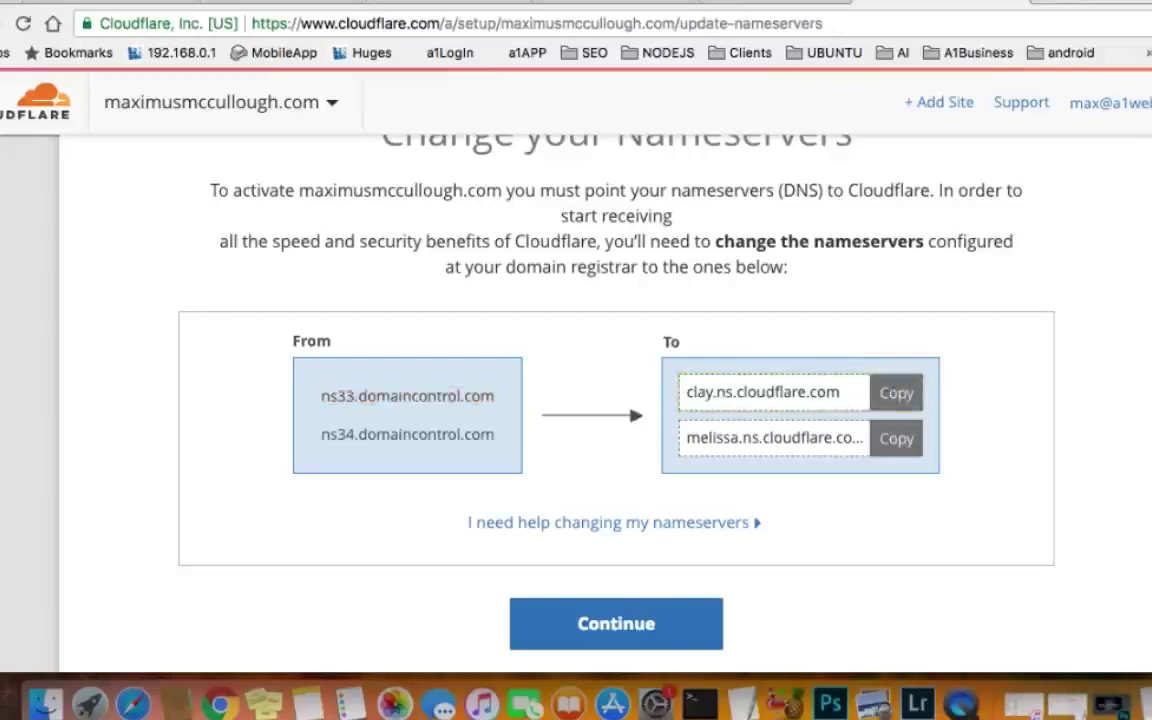
{"action": "key", "text": "ctrl+Tab"}
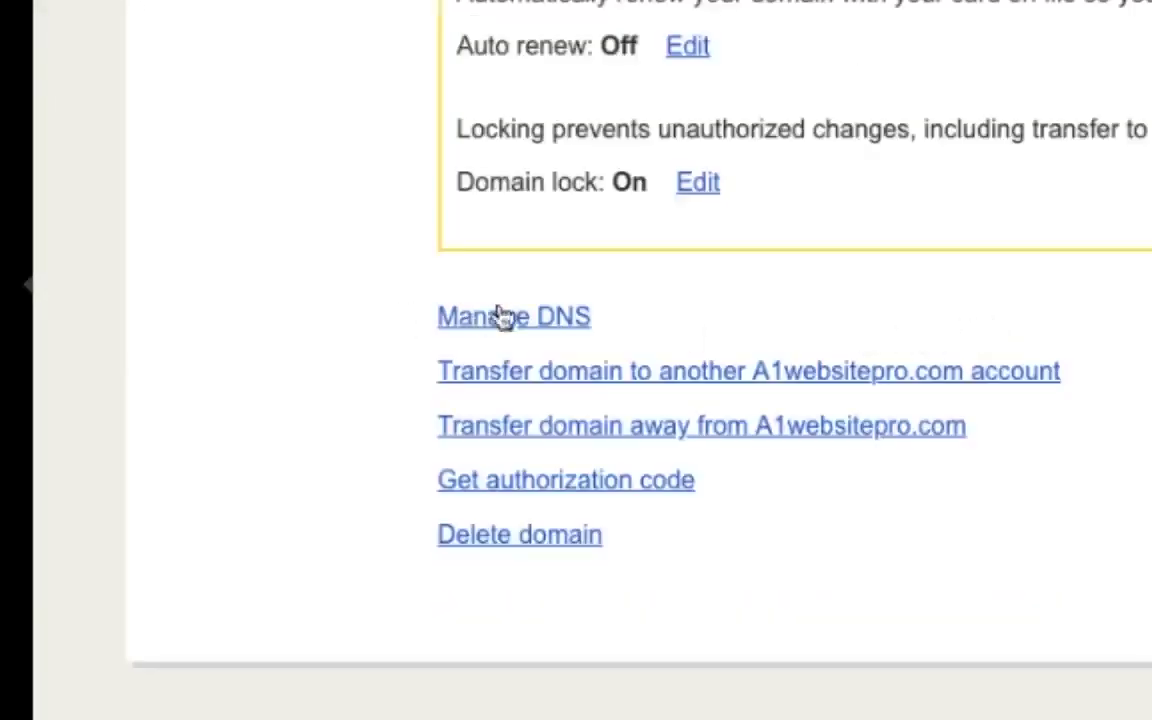
Open Manage DNS for the domain and view its ns33/ns34.domaincontrol.com nameservers
{"action": "left_click", "coordinate": [515, 318]}
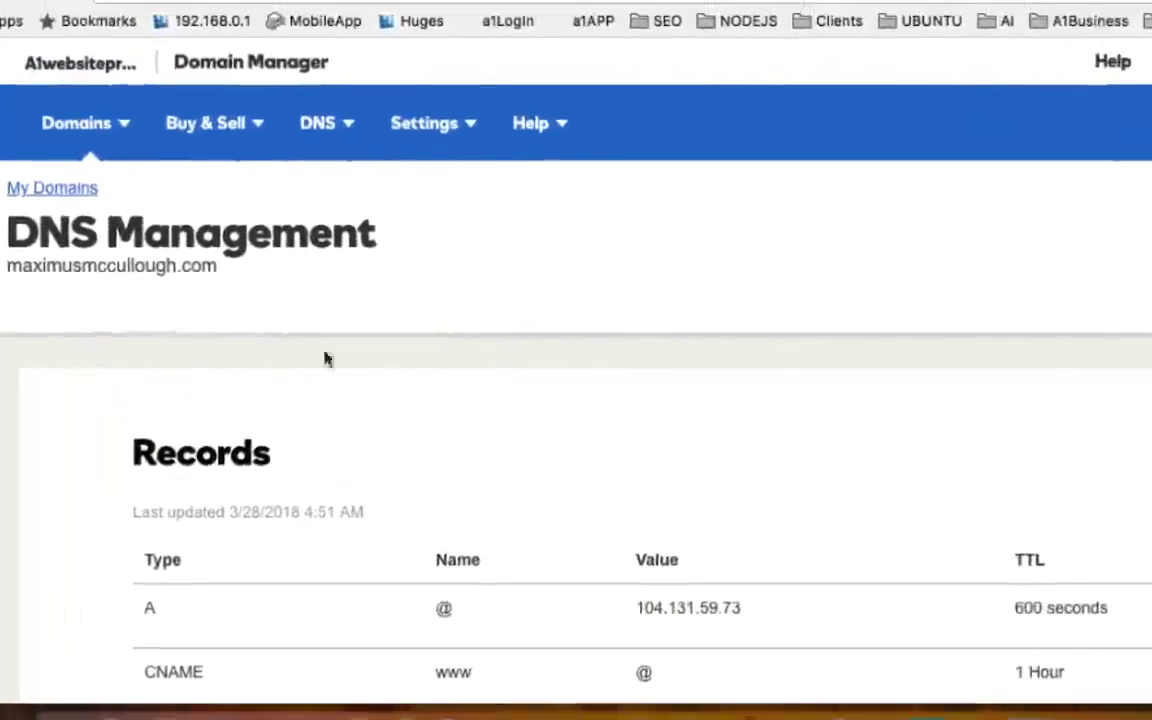
{"action": "scroll", "coordinate": [680, 357], "scroll_direction": "down", "scroll_amount": 5}
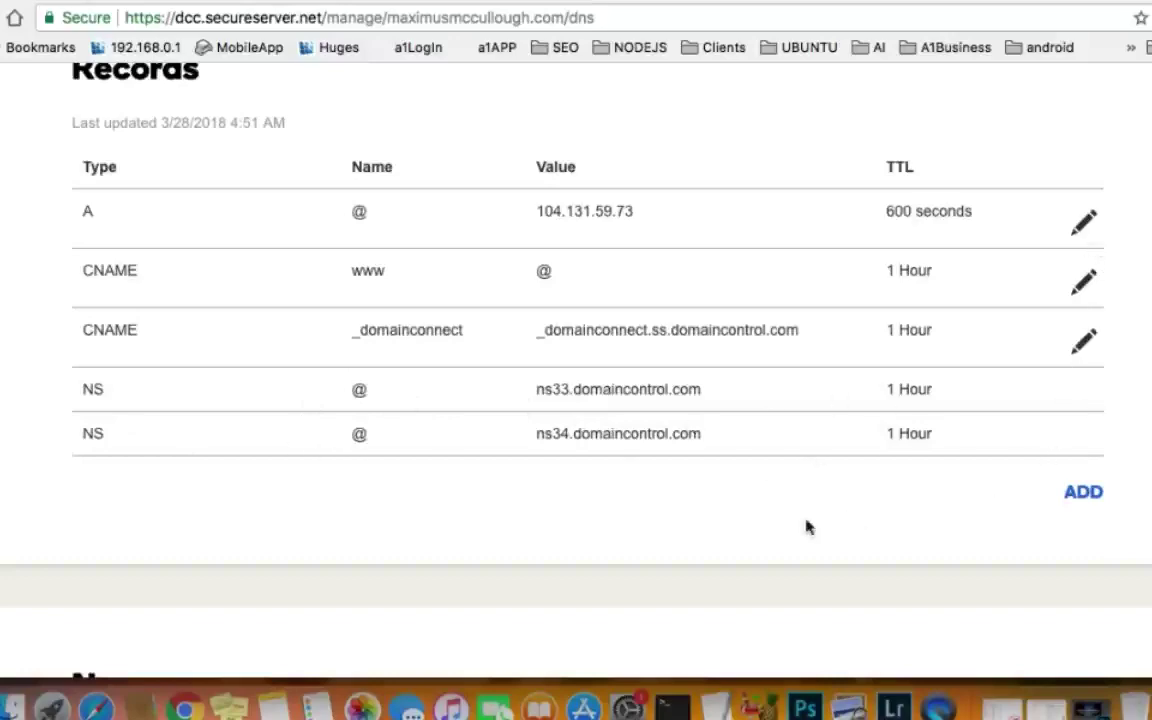
{"action": "scroll", "coordinate": [790, 520], "scroll_direction": "down", "scroll_amount": 10}
{"action": "scroll", "coordinate": [764, 517], "scroll_direction": "up", "scroll_amount": 1}
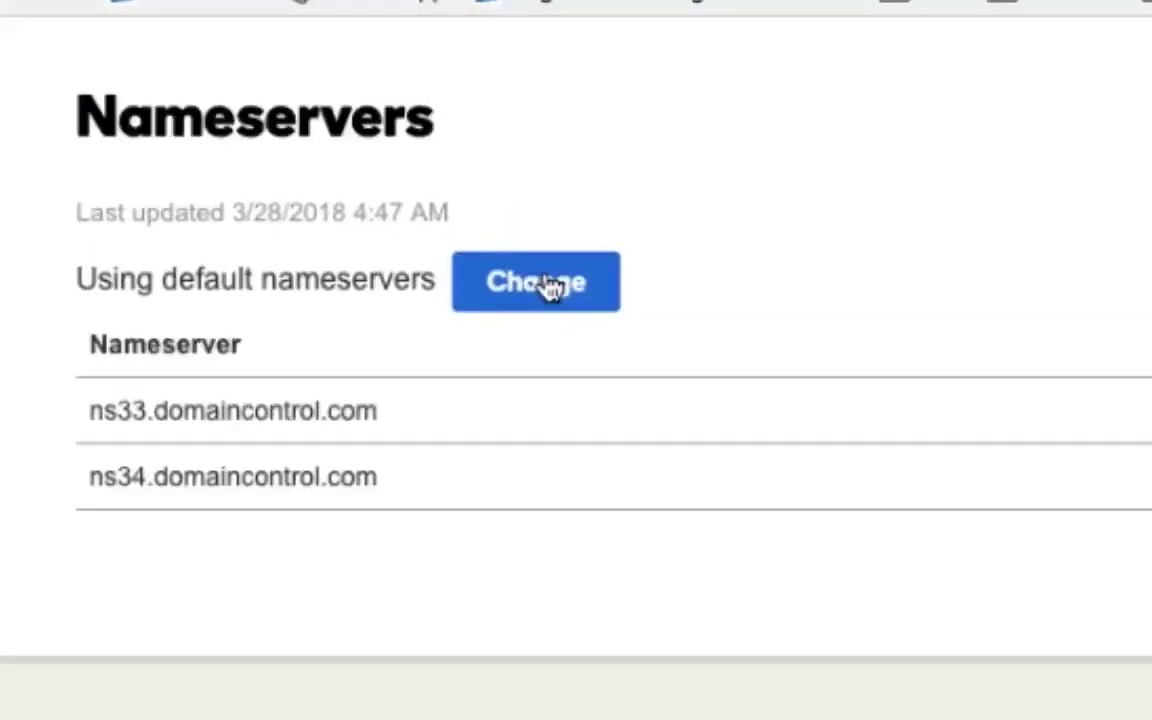
Switch to Custom nameservers and enter clay.ns.cloudflare.com in the first field
{"action": "left_click", "coordinate": [547, 285]}
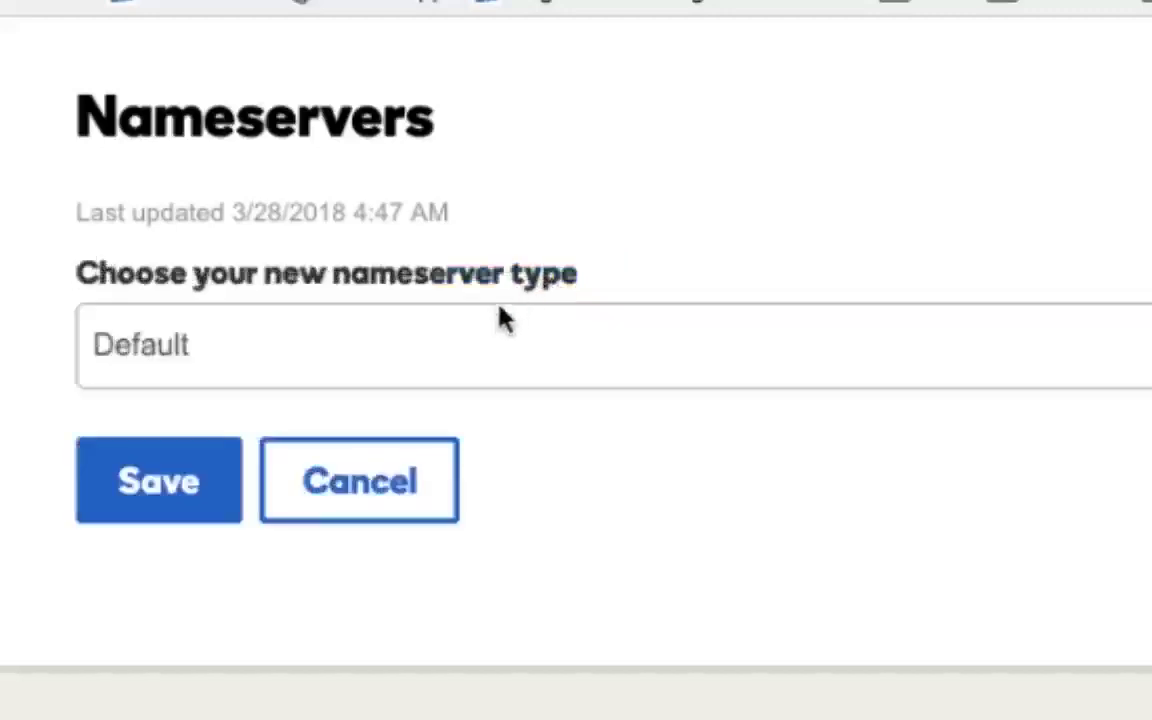
{"action": "left_click", "coordinate": [492, 338]}
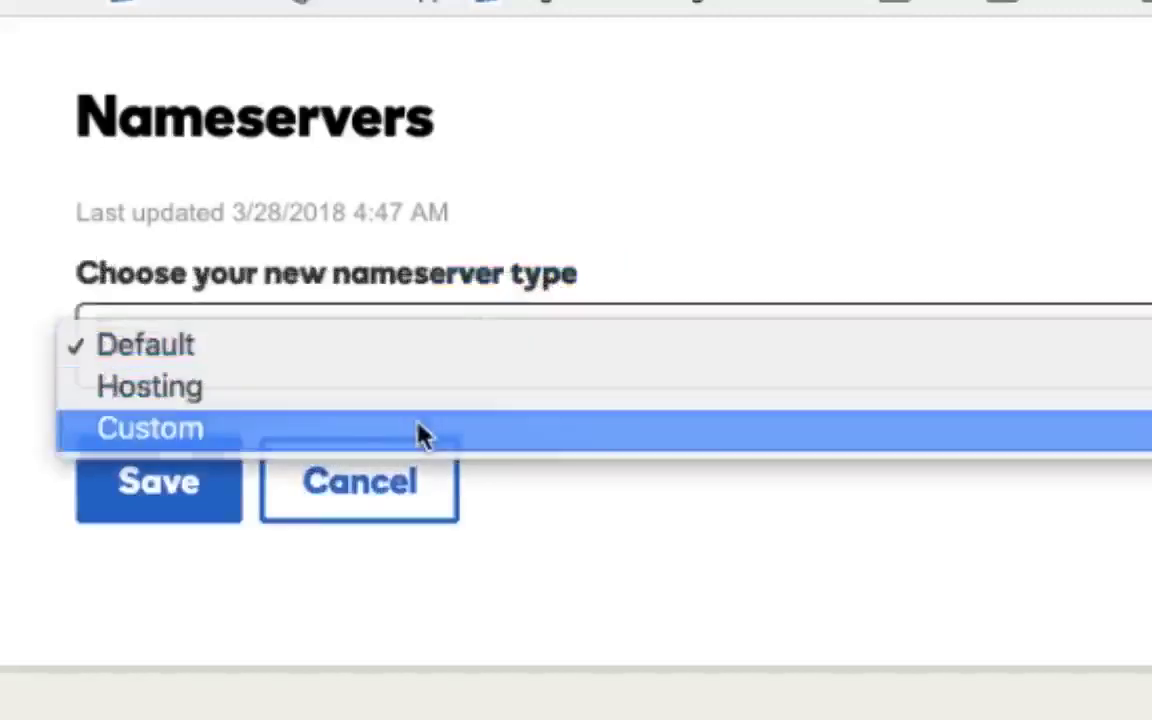
{"action": "left_click", "coordinate": [419, 435]}
{"action": "left_click", "coordinate": [338, 578]}
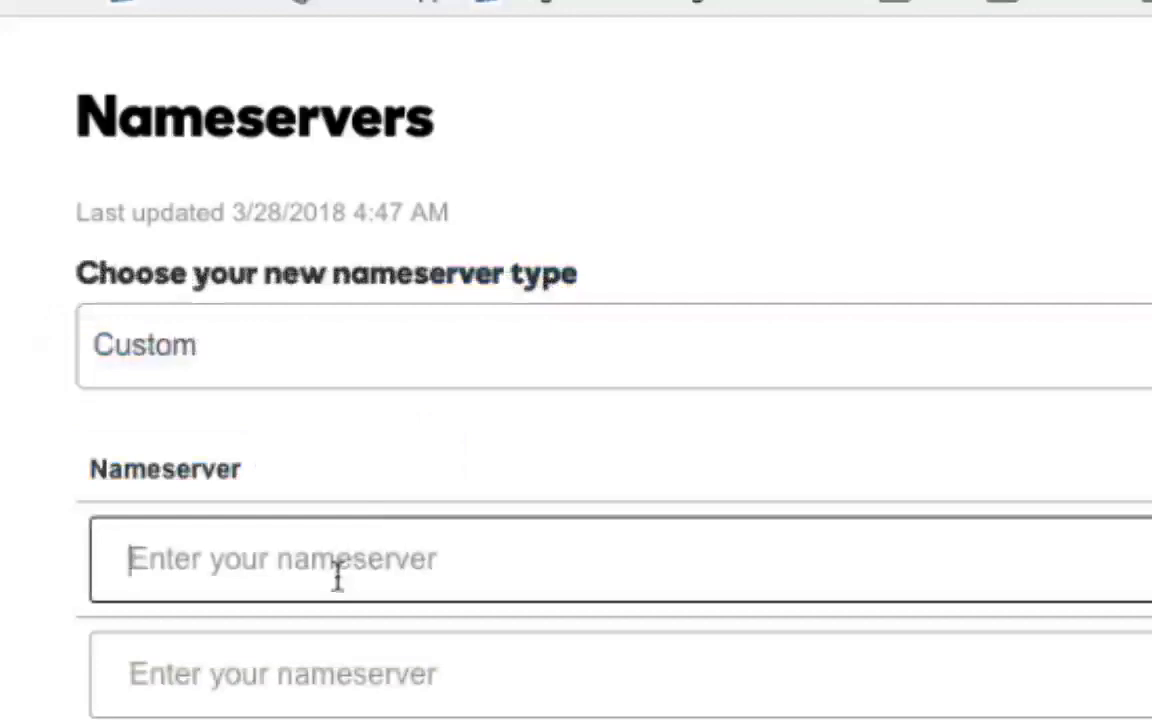
{"action": "key", "text": "ctrl+v"}
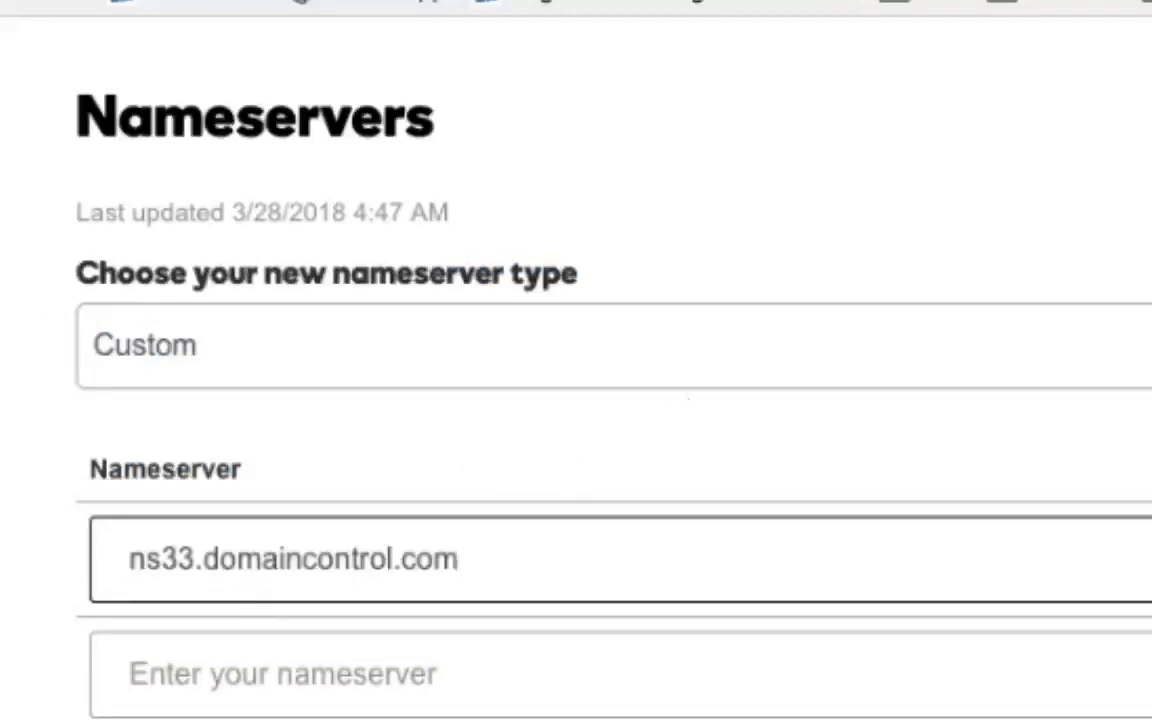
{"action": "key", "text": "ctrl+Tab"}
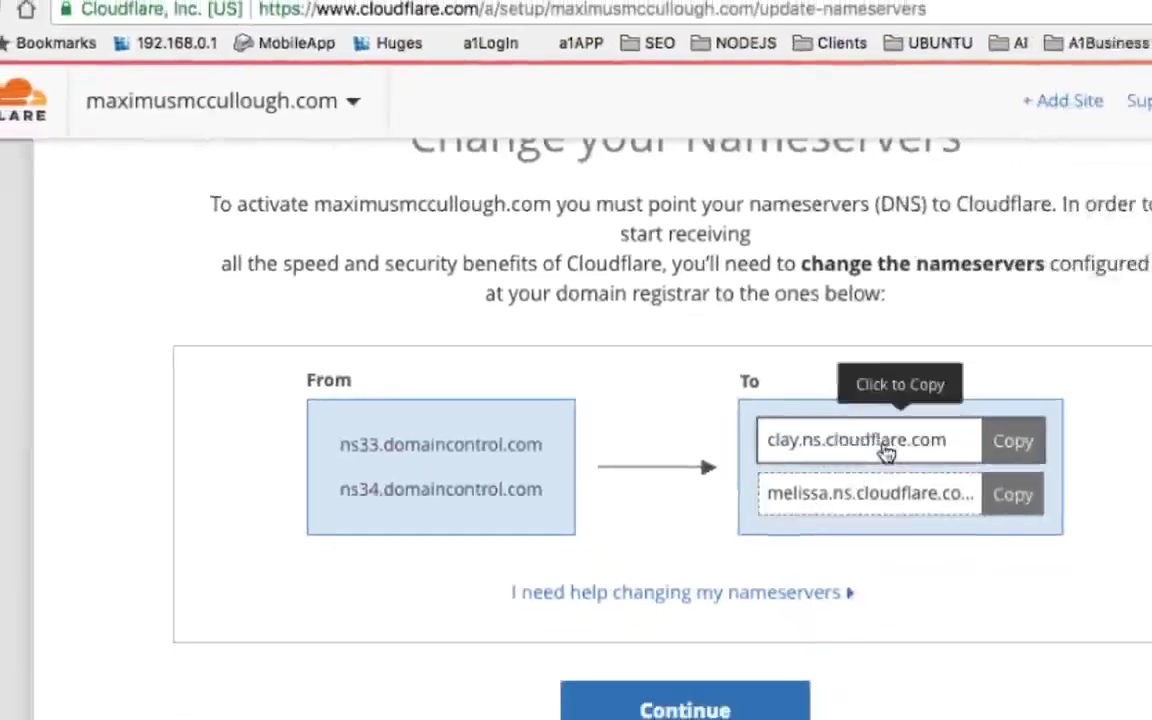
{"action": "left_click", "coordinate": [885, 452]}
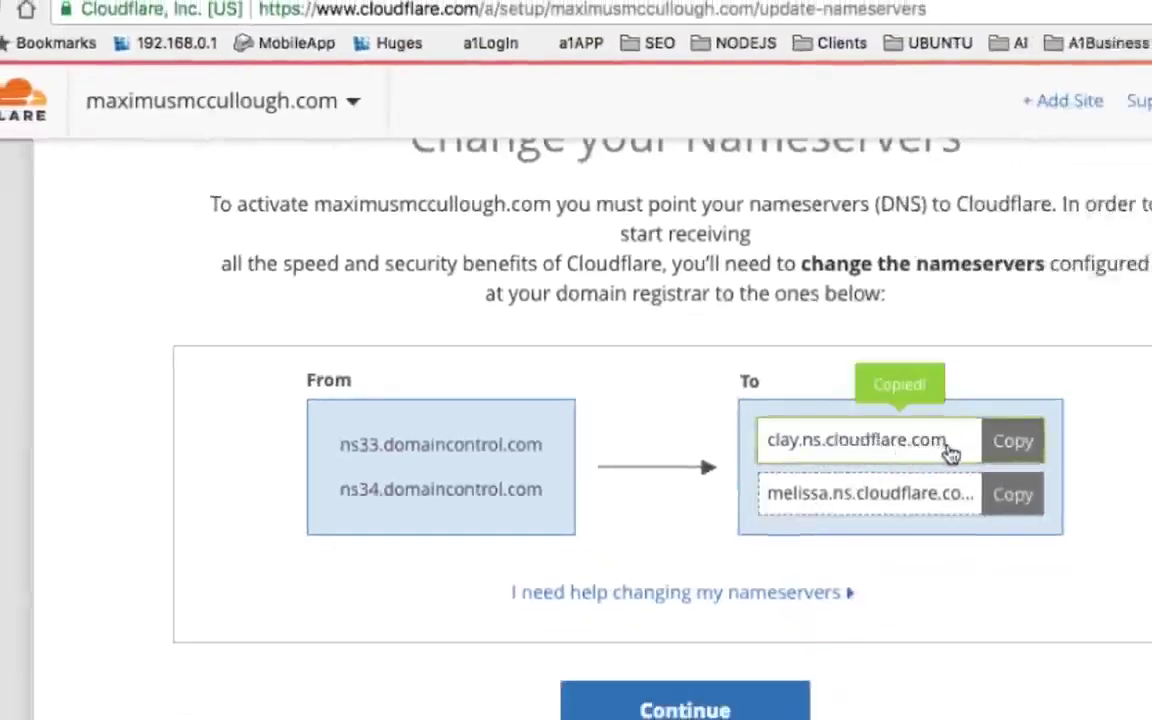
{"action": "key", "text": "ctrl+shift+Tab"}
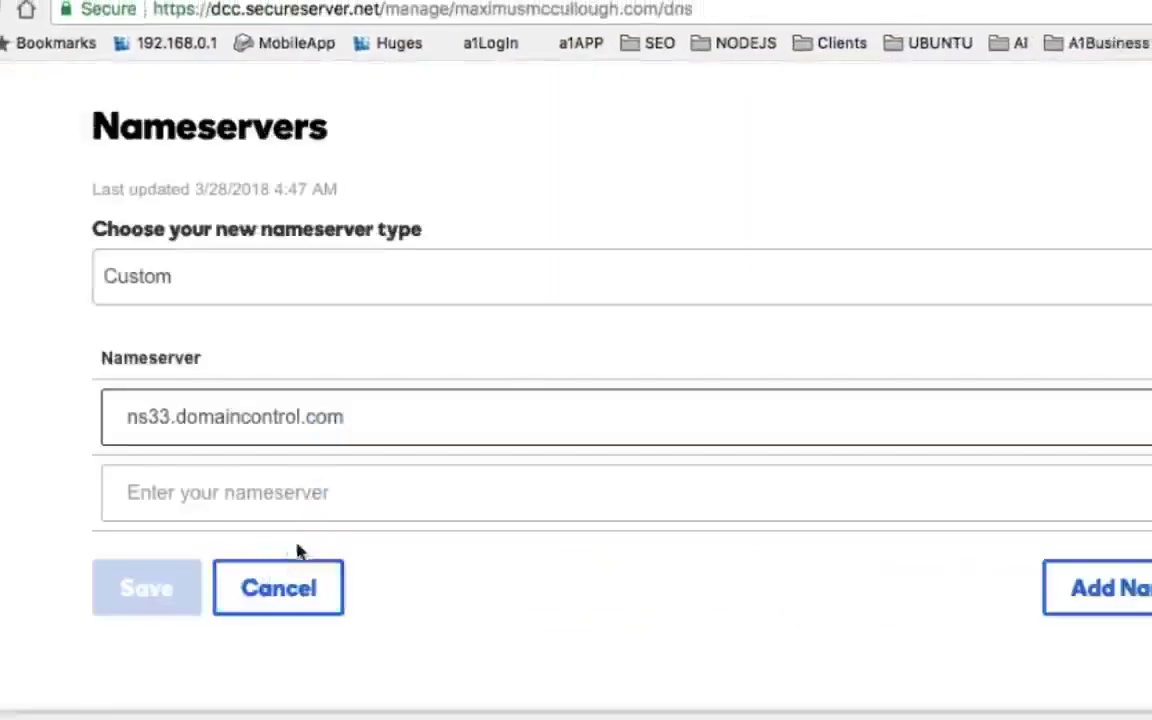
{"action": "left_click_drag", "start_coordinate": [380, 432], "coordinate": [3, 400]}
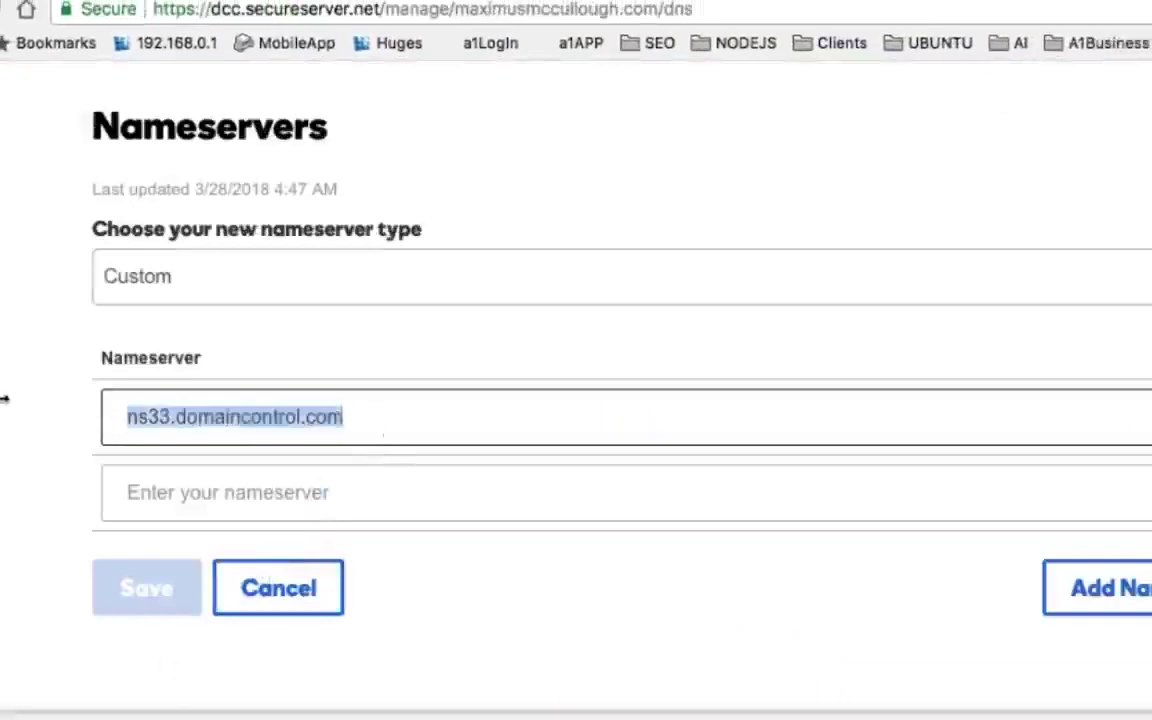
{"action": "type", "text": "clay.ns.cloudflare.com"}
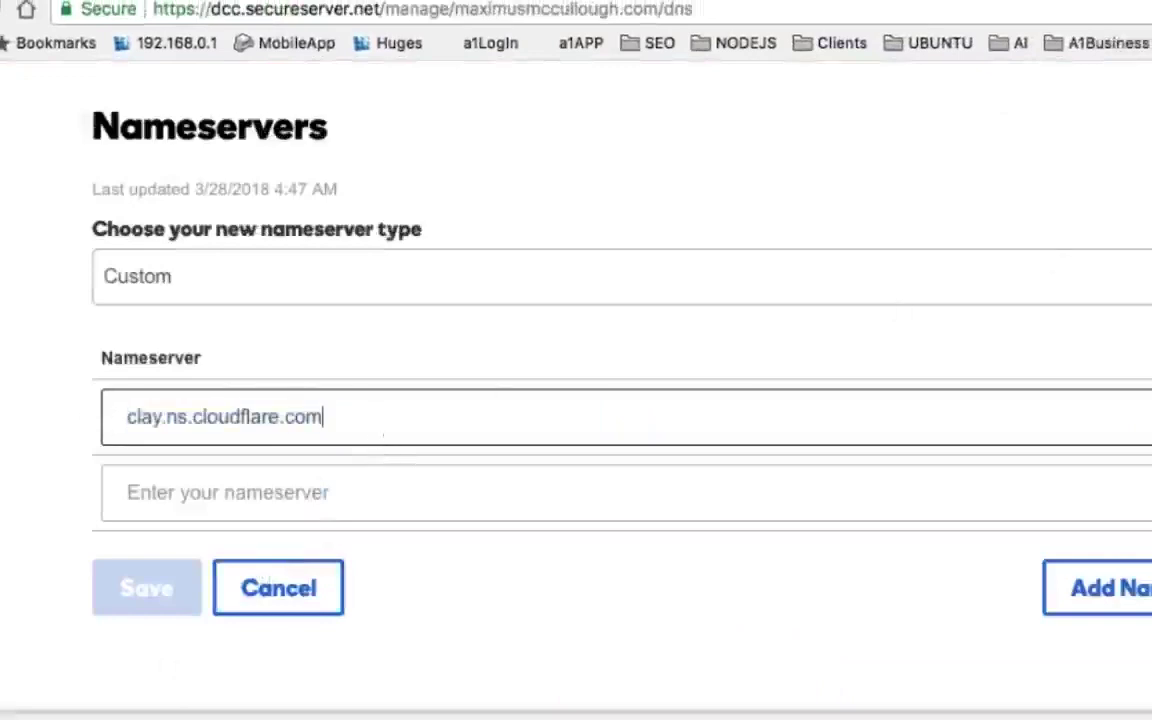
Enter melissa.ns.cloudflare.com as the second nameserver and save the changes
{"action": "key", "text": "ctrl+shift+Tab"}
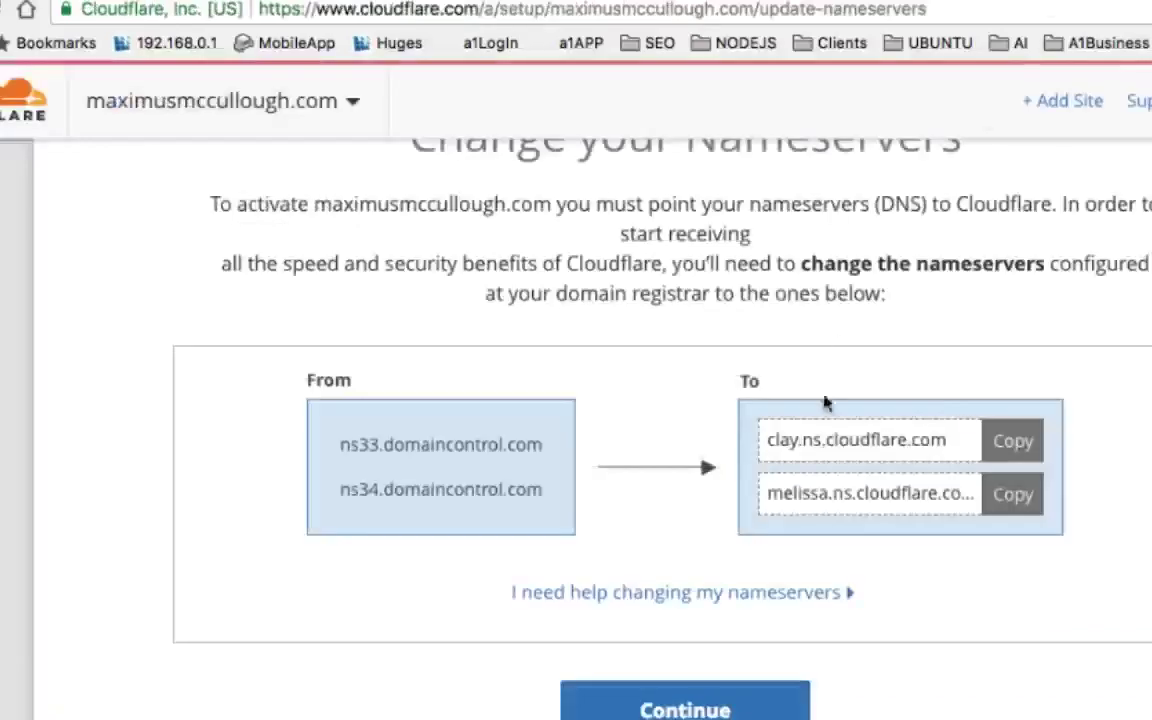
{"action": "left_click", "coordinate": [869, 509]}
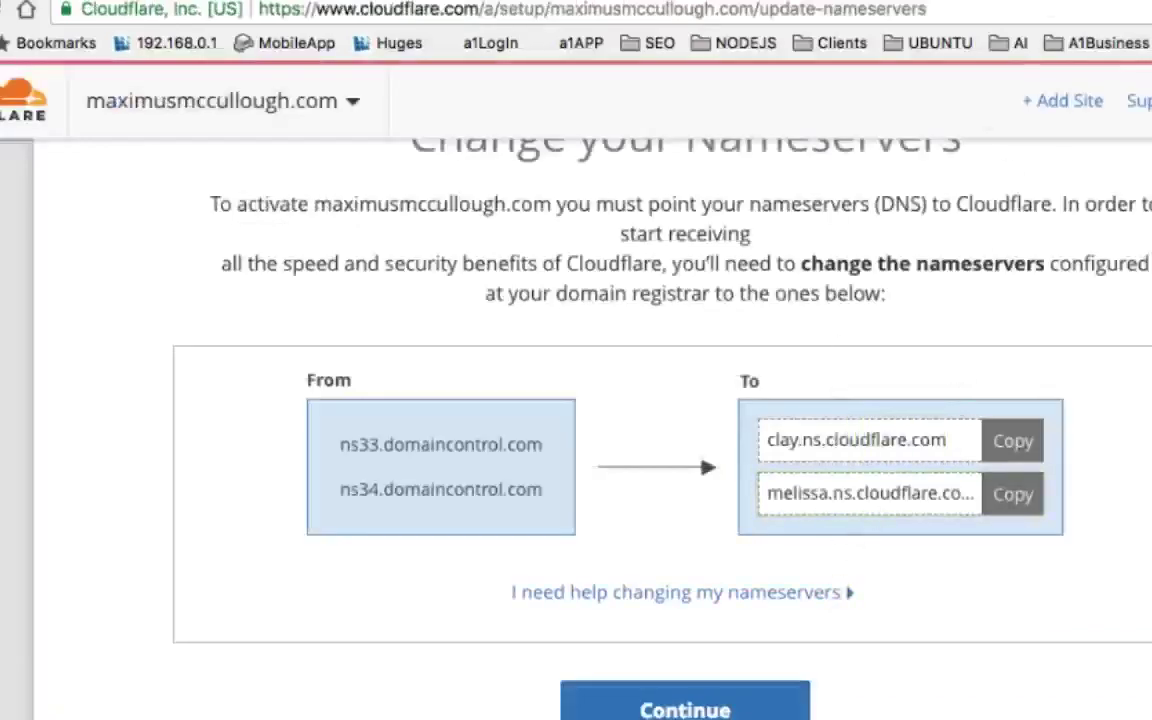
{"action": "key", "text": "ctrl+Tab"}
{"action": "left_click", "coordinate": [227, 494]}
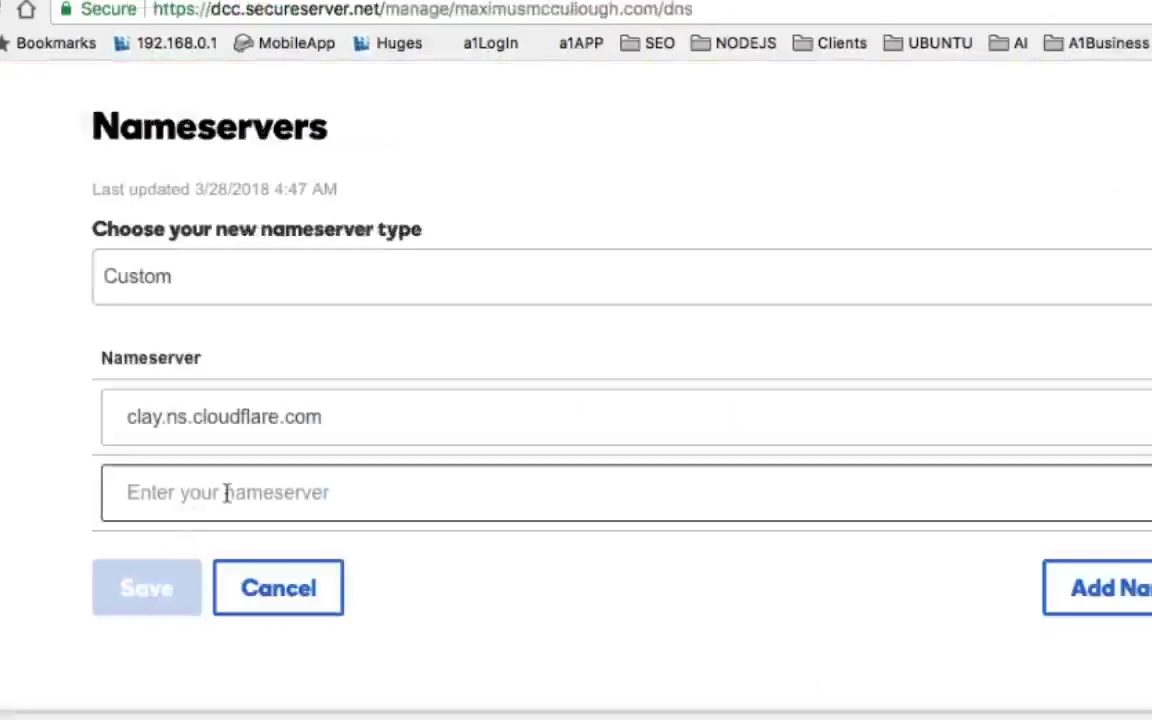
{"action": "type", "text": "melissa.ns.cloudflare.com"}
{"action": "left_click", "coordinate": [146, 592]}
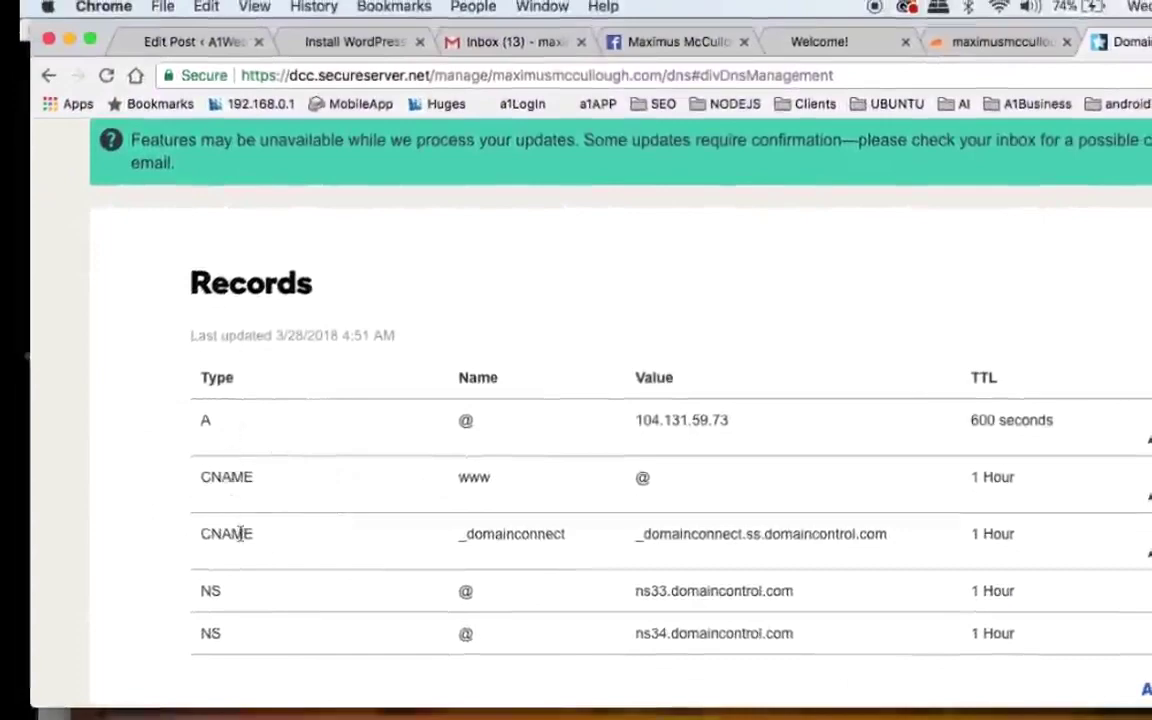
{"action": "right_click", "coordinate": [240, 535]}
{"action": "left_click", "coordinate": [280, 575]}
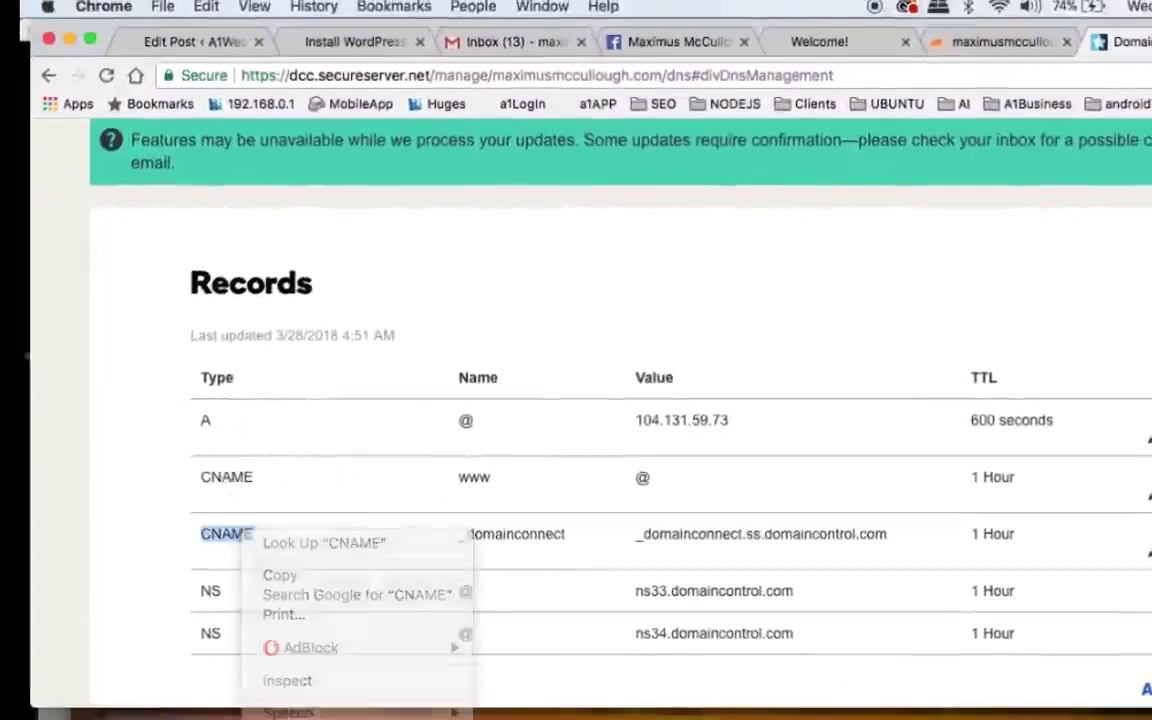
Finish the nameserver step and check the overview: DNS modification pending, Free Website plan
{"action": "left_click", "coordinate": [987, 48]}
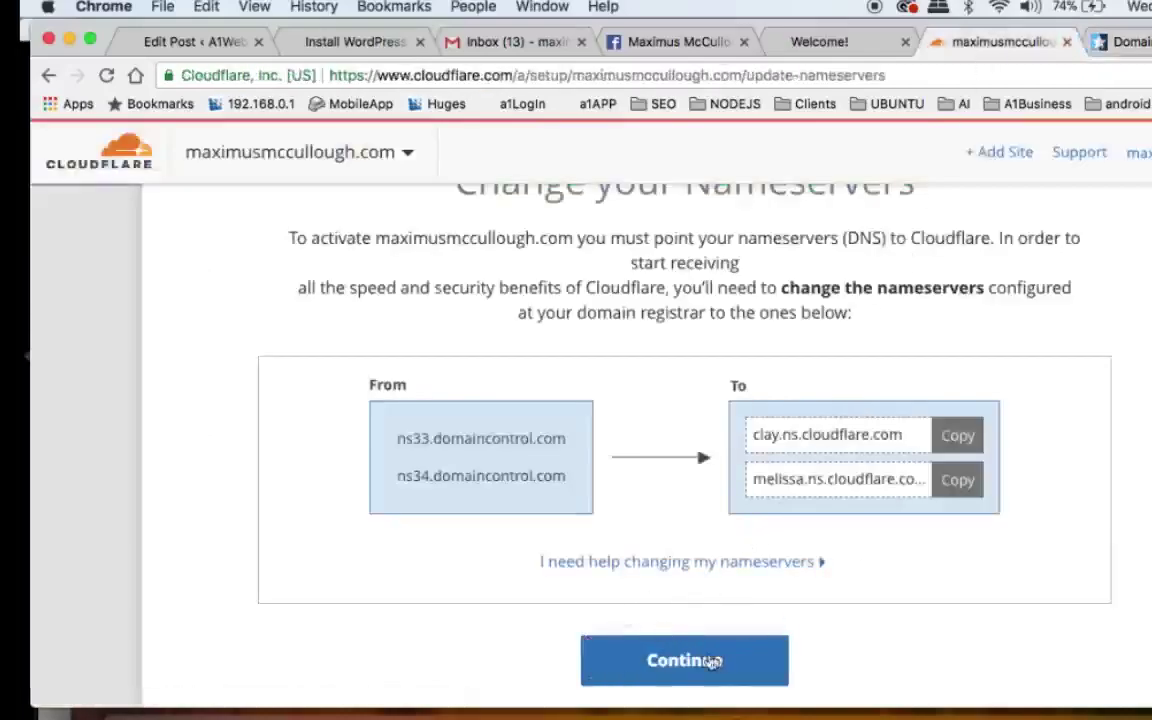
{"action": "left_click", "coordinate": [711, 661]}
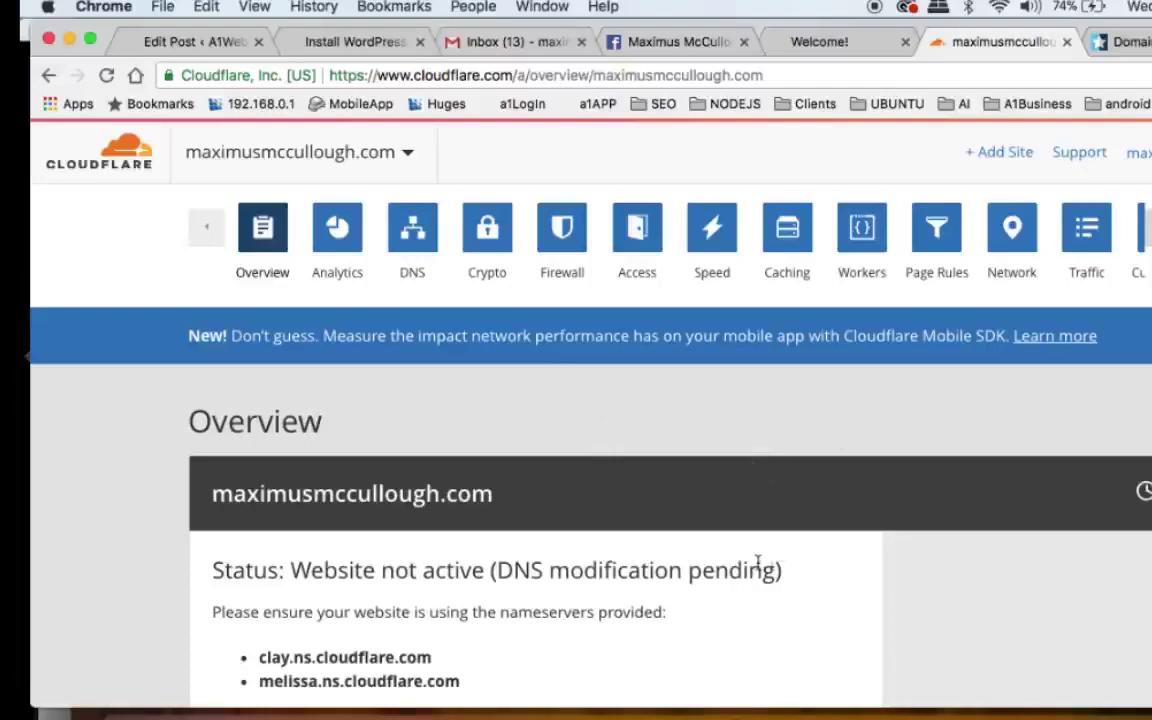
{"action": "scroll", "coordinate": [759, 566], "scroll_direction": "down", "scroll_amount": 10}
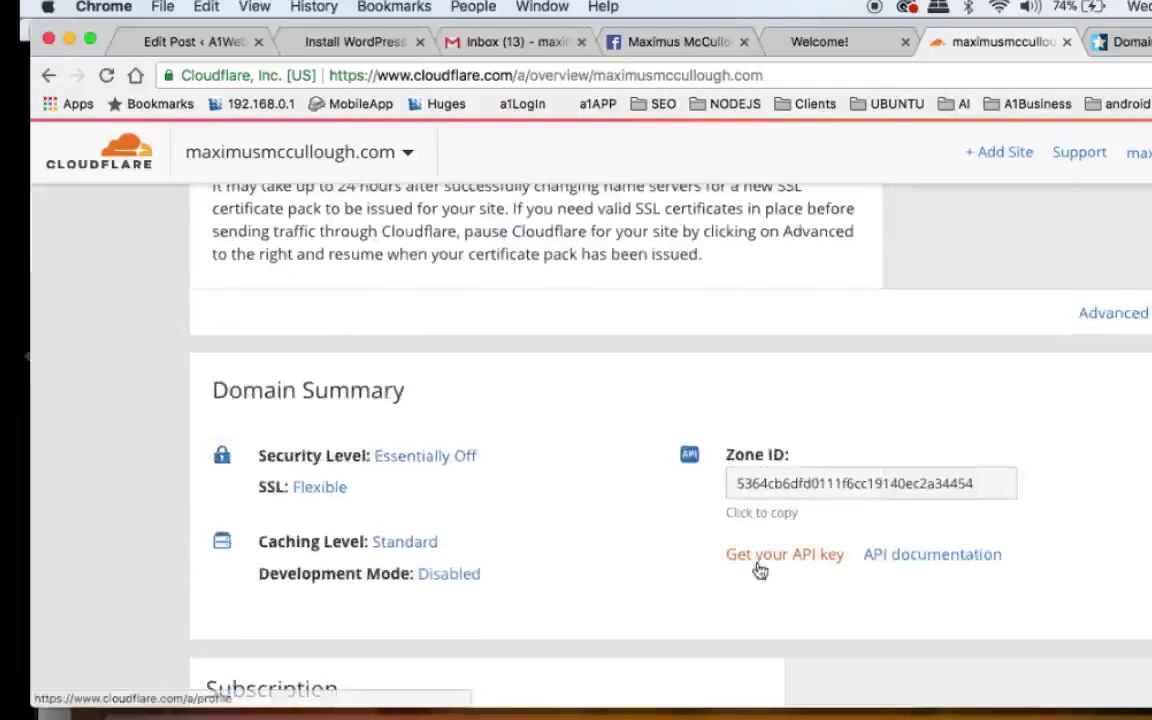
{"action": "scroll", "coordinate": [760, 570], "scroll_direction": "up", "scroll_amount": 10}
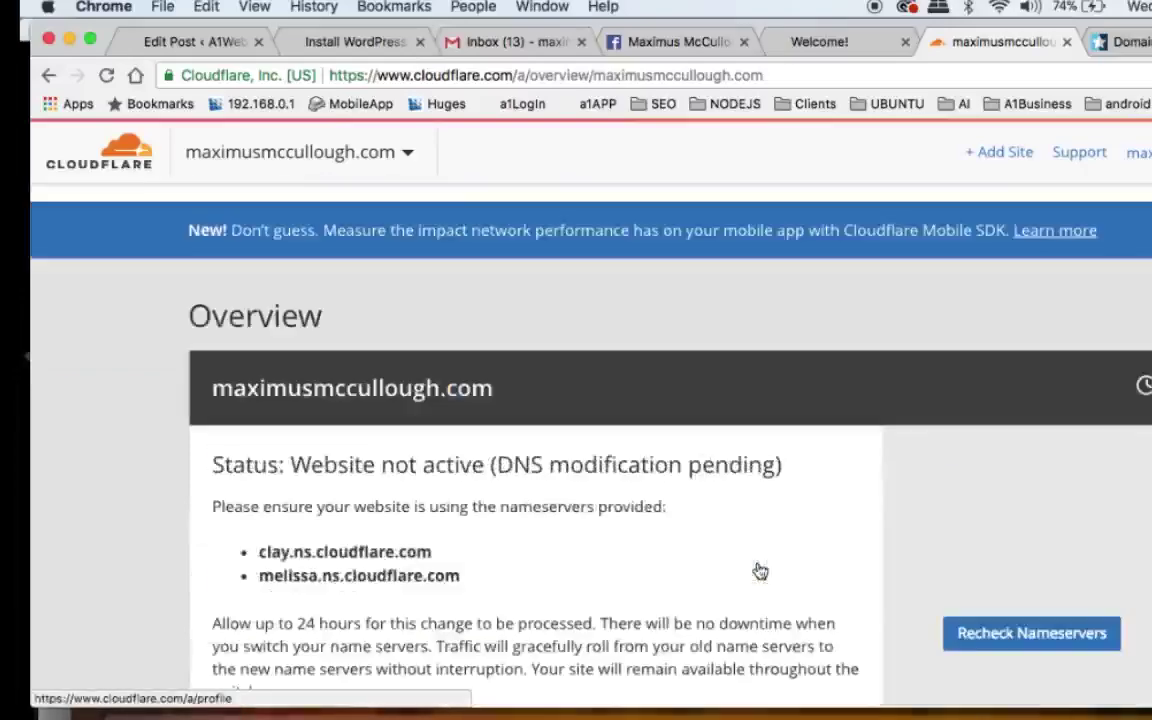
{"action": "scroll", "coordinate": [759, 570], "scroll_direction": "down", "scroll_amount": 2}
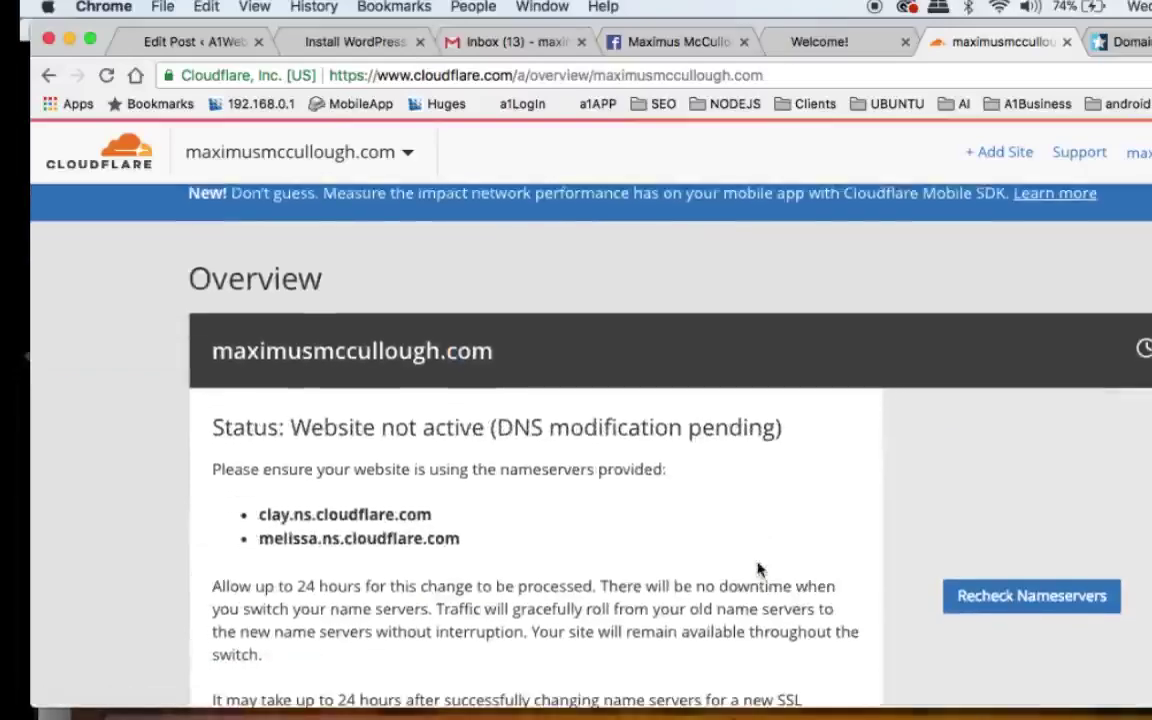
{"action": "scroll", "coordinate": [758, 569], "scroll_direction": "down", "scroll_amount": 10}
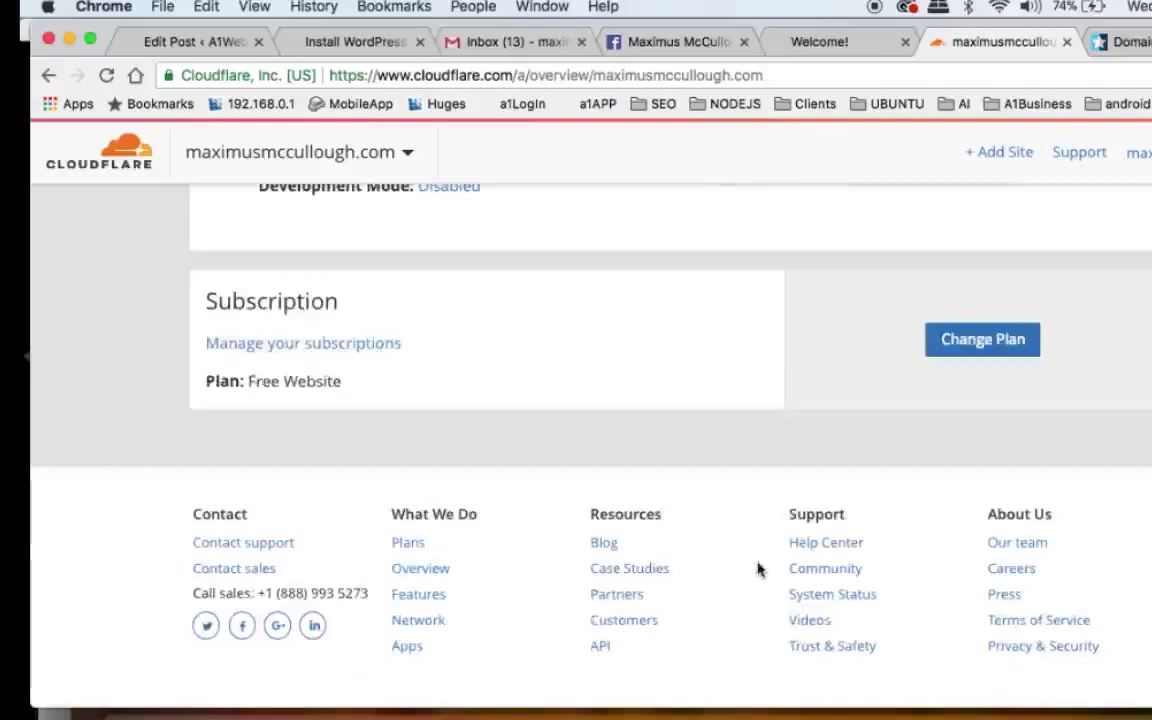
{"action": "scroll", "coordinate": [758, 569], "scroll_direction": "up", "scroll_amount": 3}
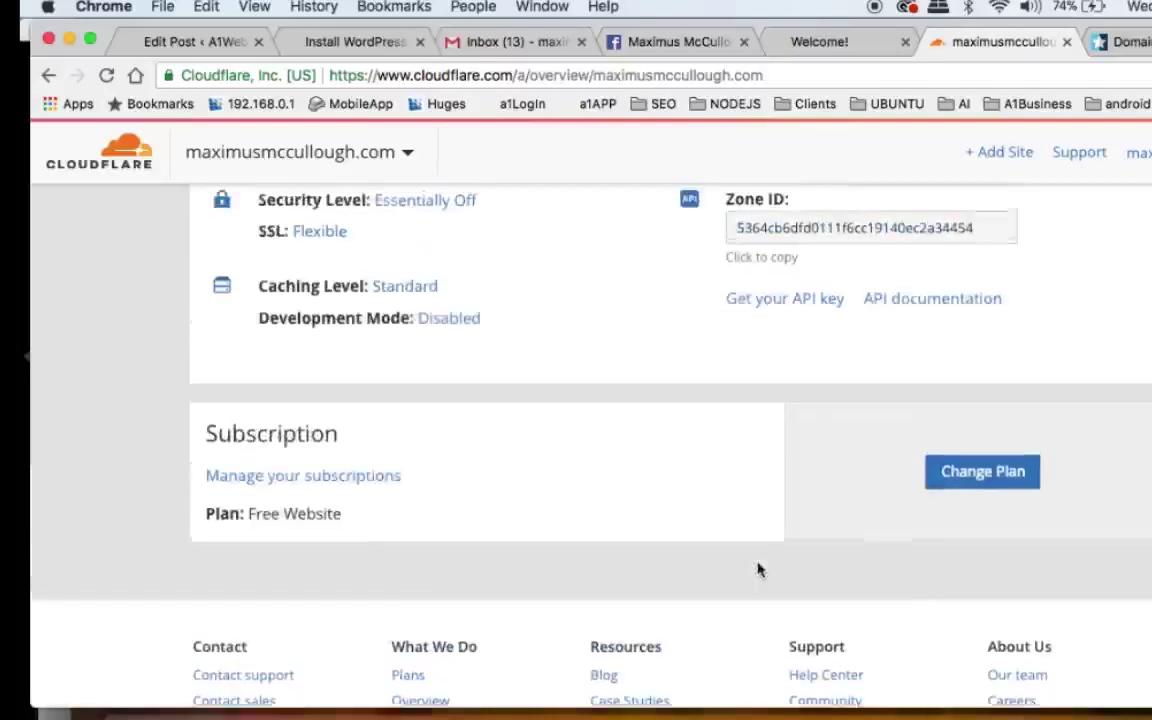
{"action": "scroll", "coordinate": [757, 566], "scroll_direction": "up", "scroll_amount": 10}
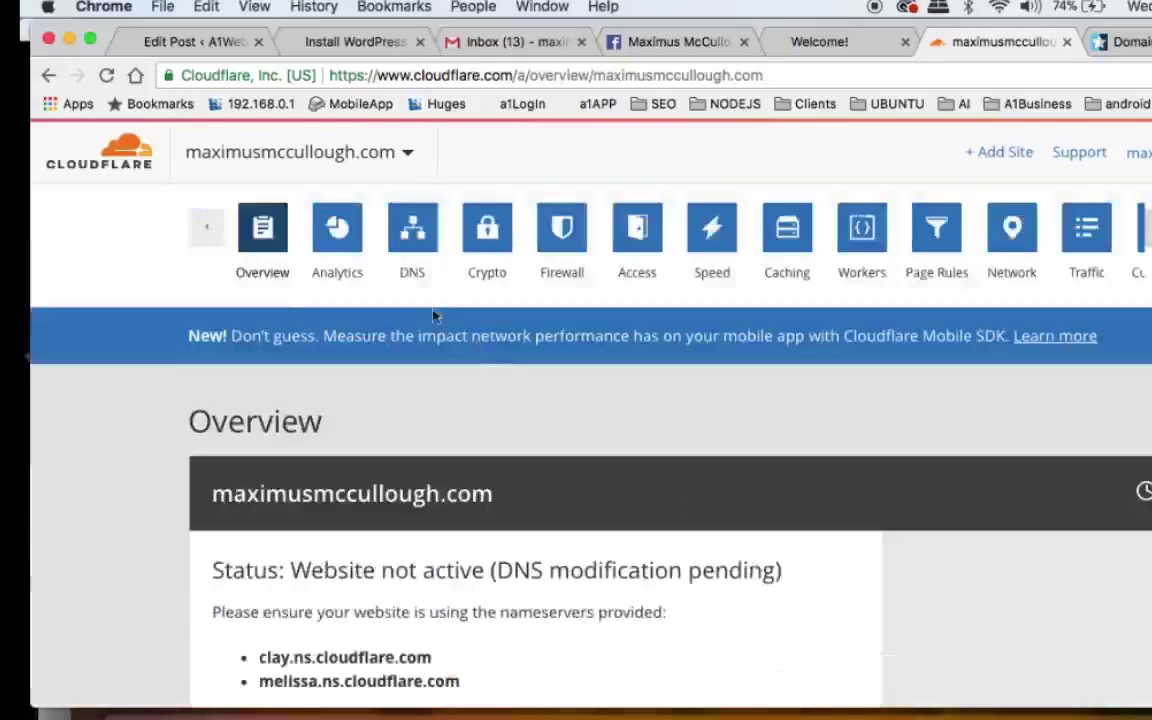
Open the DNS page showing the proxied A record 104.131.59.73 and www CNAME
{"action": "left_click", "coordinate": [411, 230]}
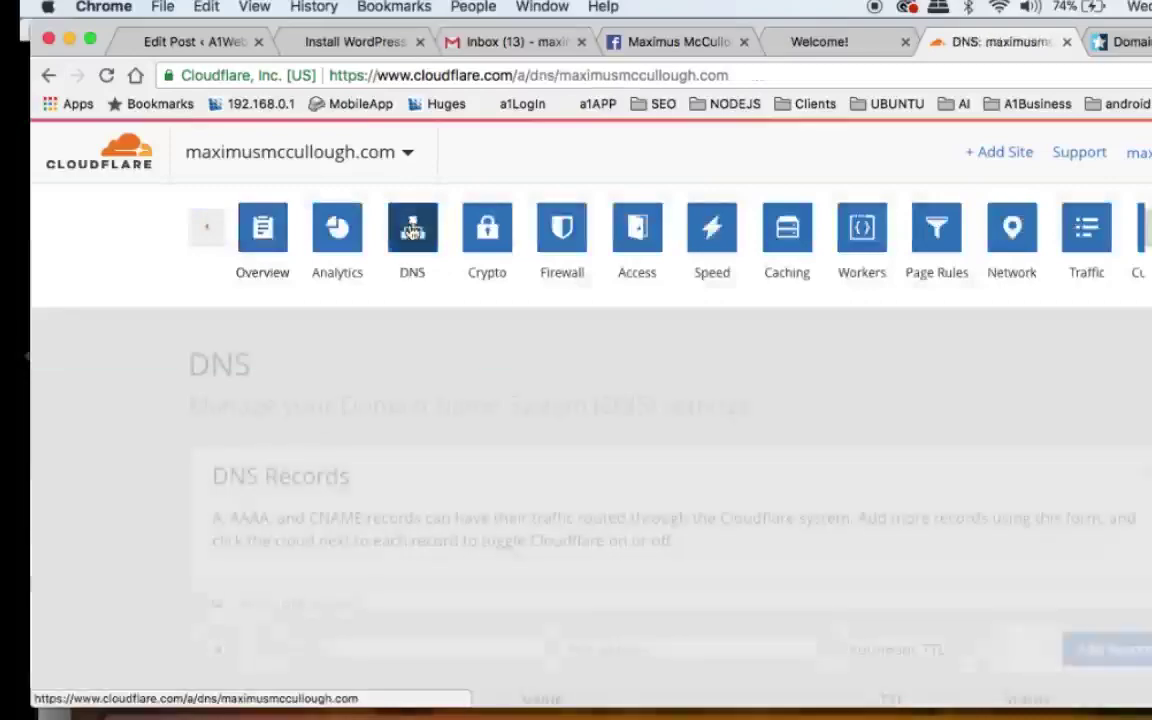
{"action": "scroll", "coordinate": [716, 450], "scroll_direction": "down", "scroll_amount": 1}
{"action": "scroll", "coordinate": [718, 450], "scroll_direction": "down", "scroll_amount": 3}
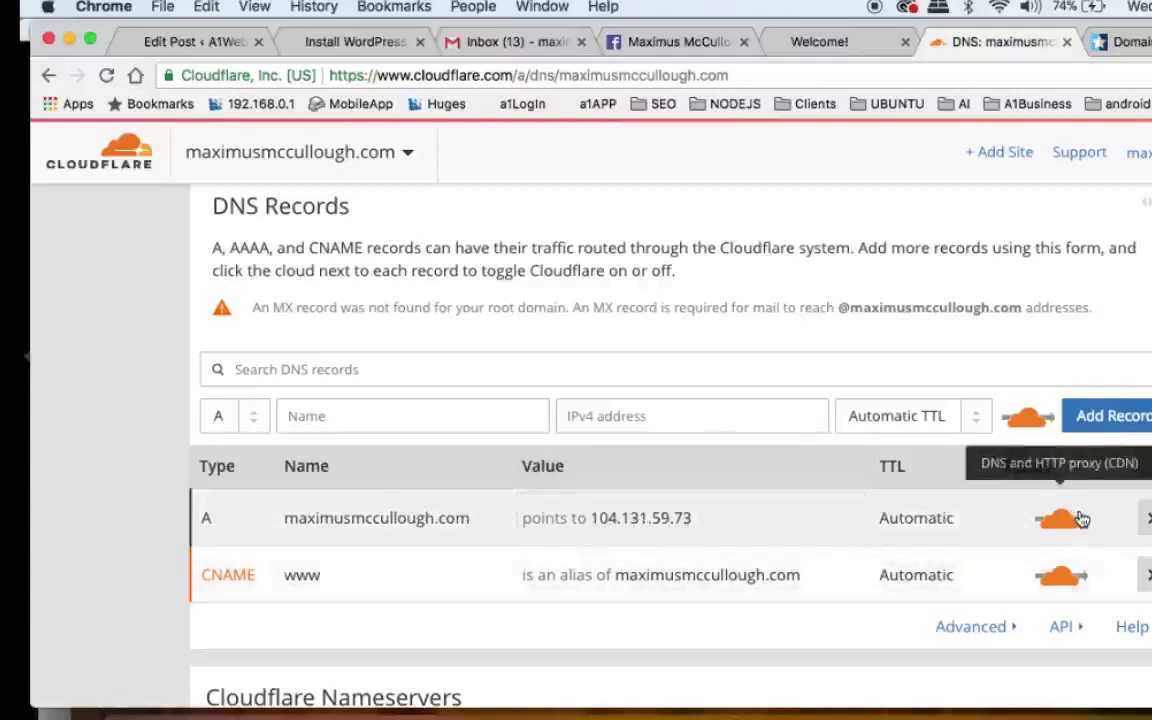
{"action": "left_click", "coordinate": [820, 42]}
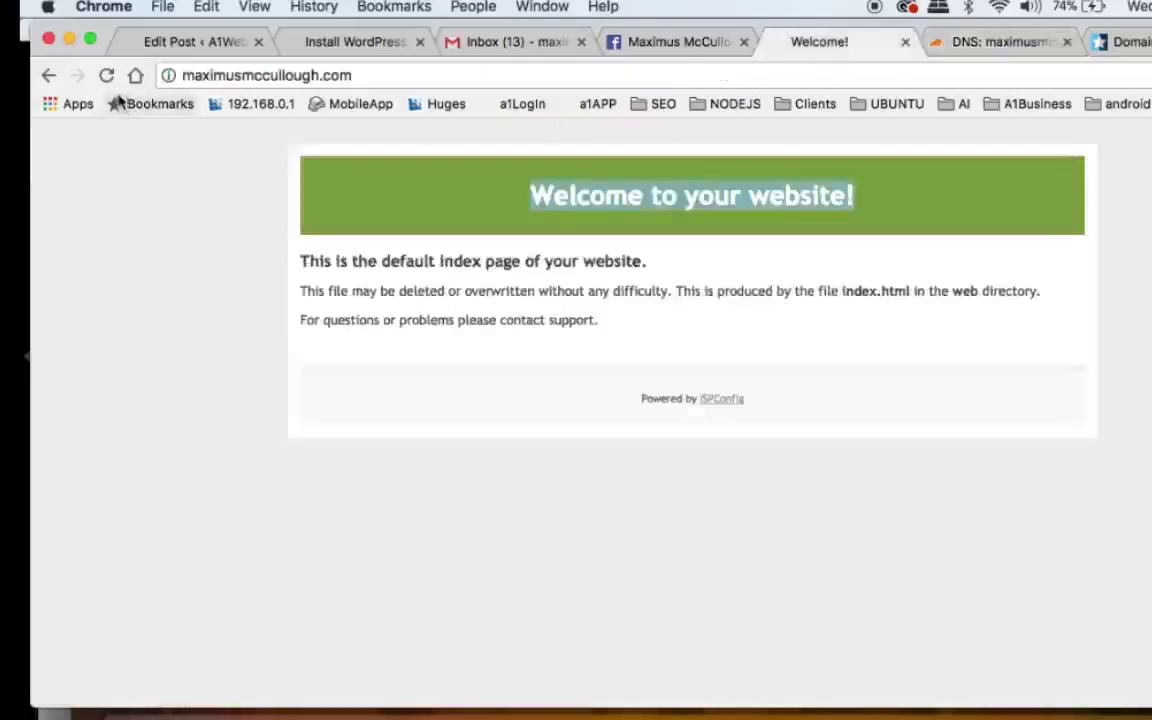
{"action": "left_click", "coordinate": [107, 76]}
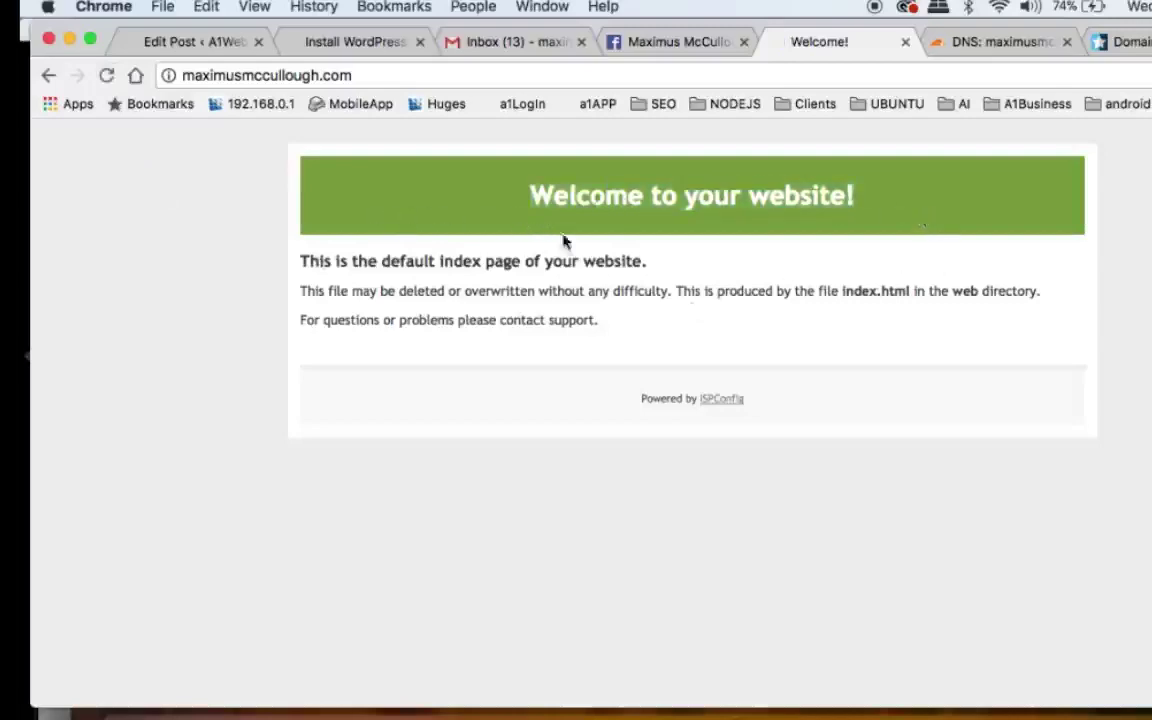
{"action": "left_click", "coordinate": [983, 45]}
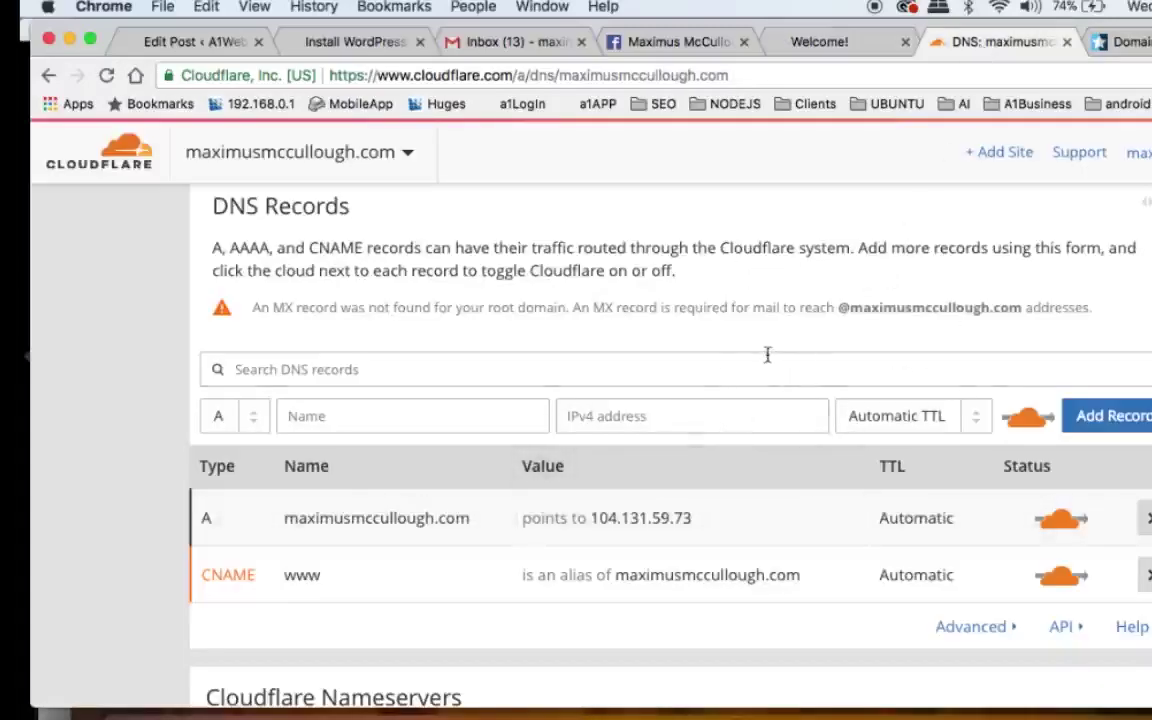
Return to the GoDaddy DNS management page listing the ns33/ns34 NS records
{"action": "left_click", "coordinate": [1128, 44]}
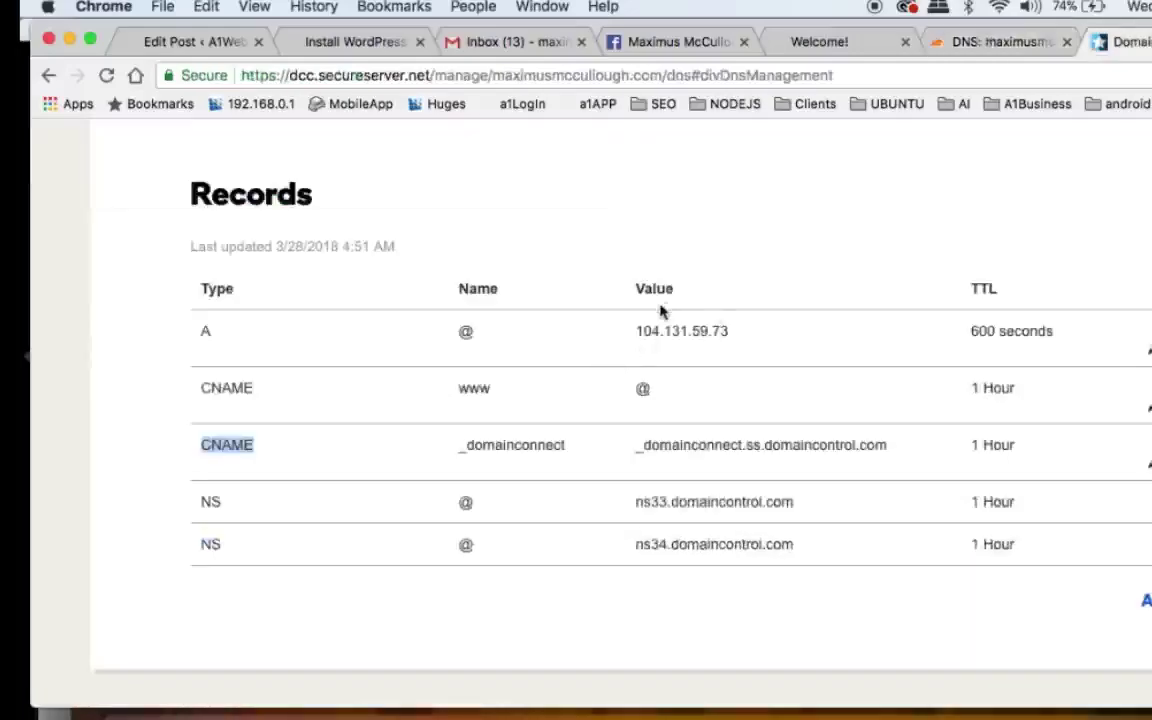